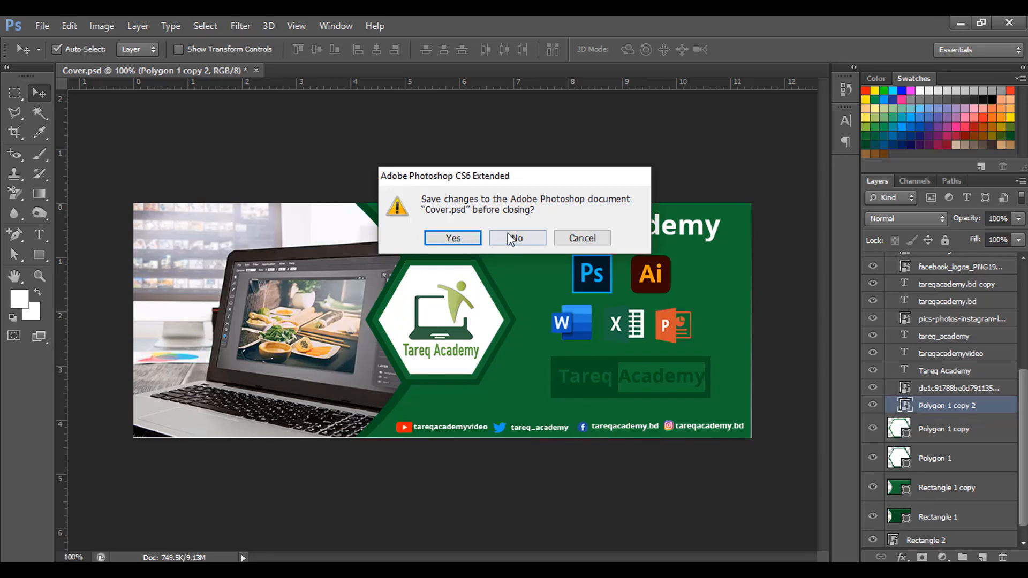
# Close Cover.psd without saving and start a new document 820 pixels wide and 312 pixels high.
pyautogui.click(511, 238)
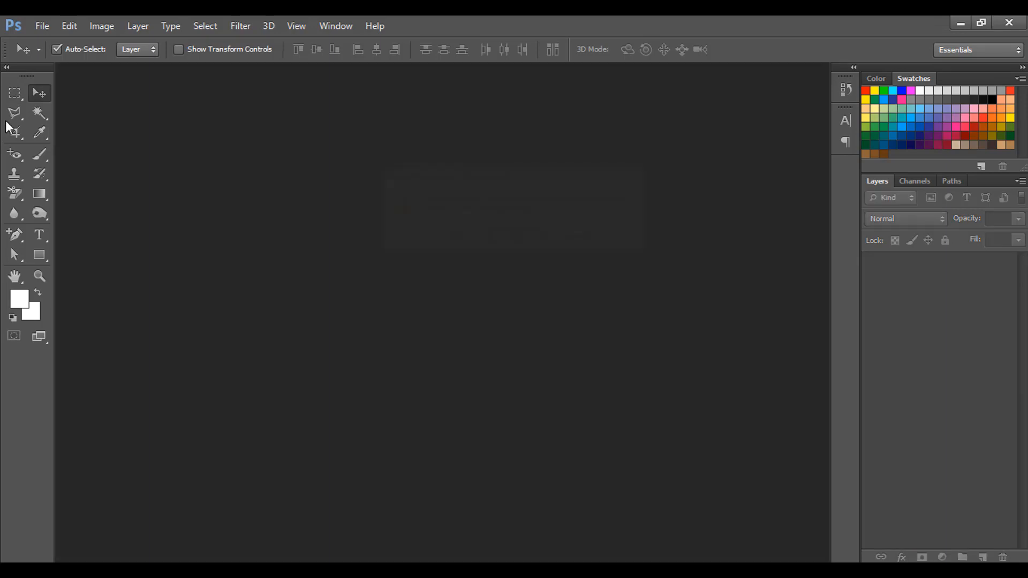
pyautogui.click(44, 27)
pyautogui.click(58, 40)
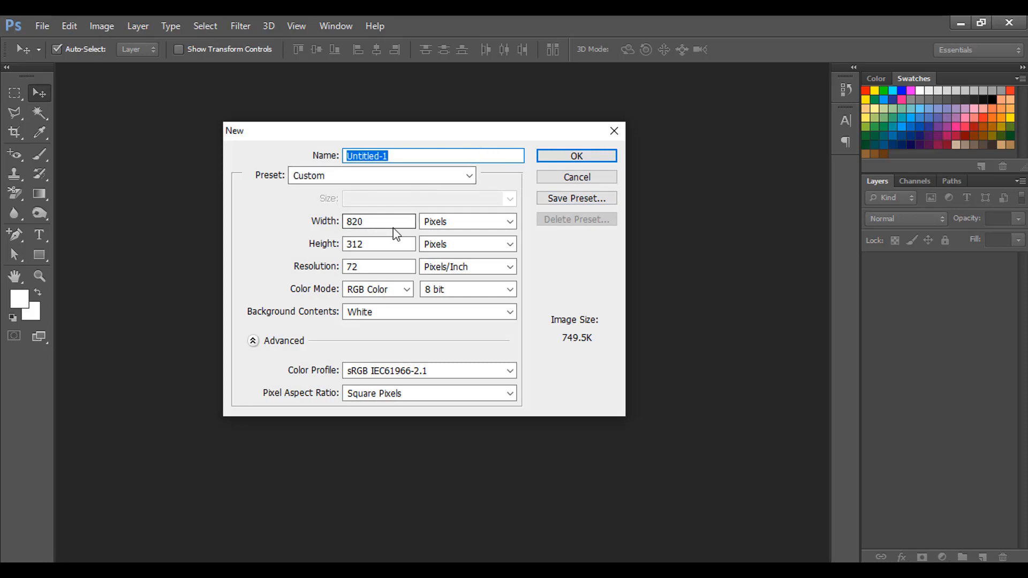
pyautogui.click(394, 222)
pyautogui.moveTo(402, 222); pyautogui.dragTo(335, 222)
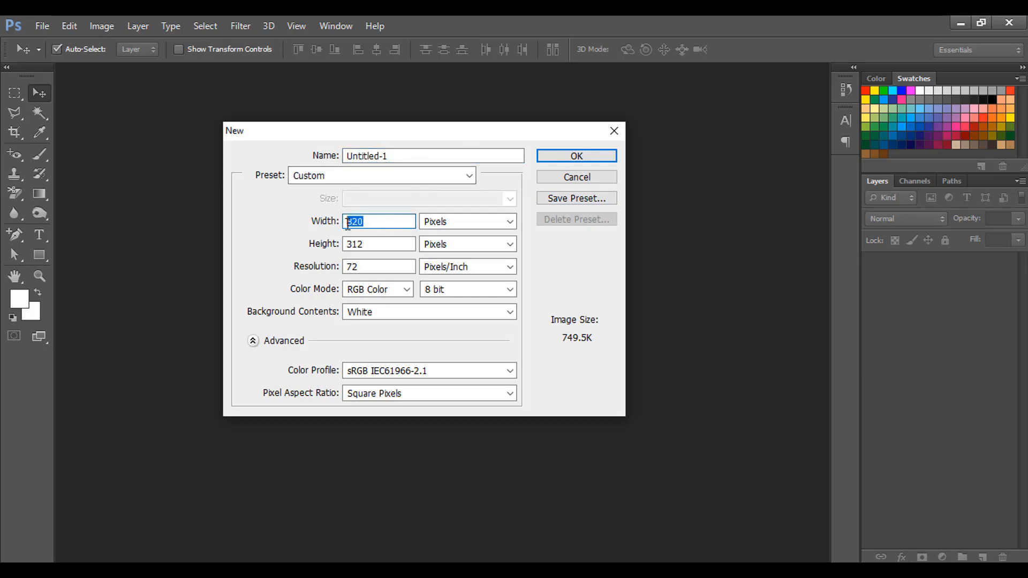
pyautogui.click(395, 244)
pyautogui.moveTo(394, 243); pyautogui.dragTo(310, 256)
pyautogui.click(384, 248)
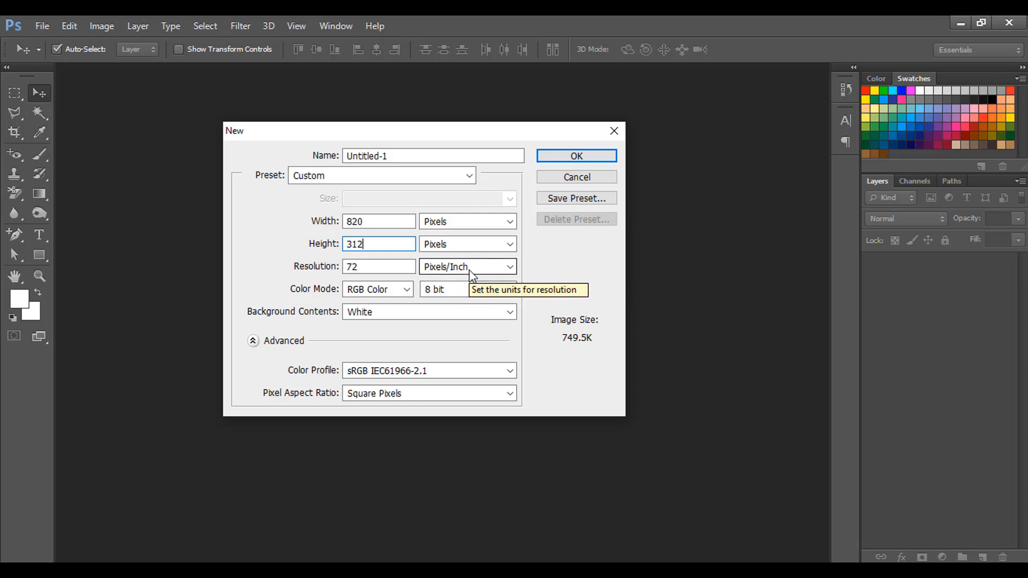
# Create the new document in RGB Color mode with the name Facebook Cover.
pyautogui.click(376, 289)
pyautogui.click(377, 289)
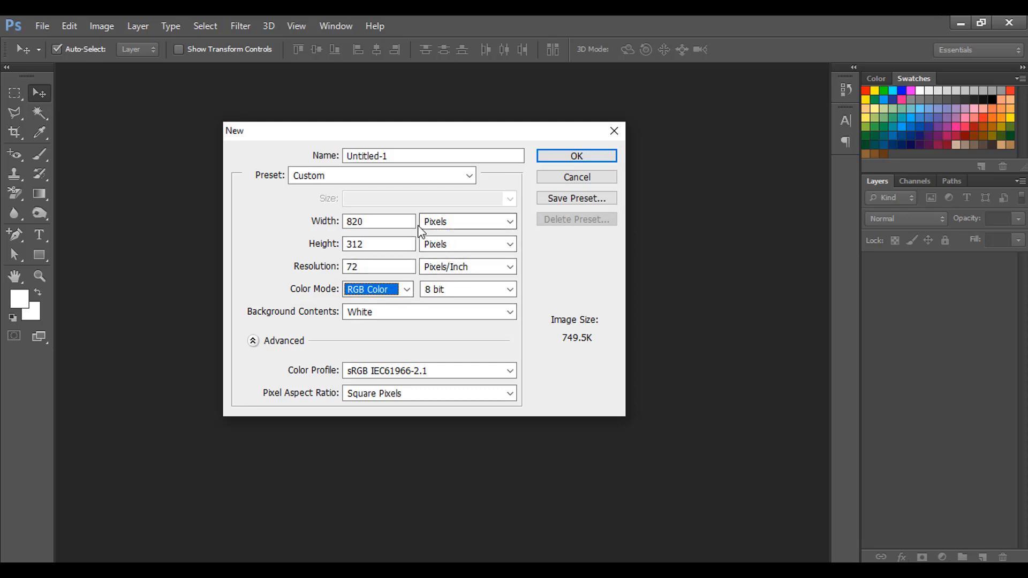
pyautogui.moveTo(408, 155); pyautogui.dragTo(284, 158)
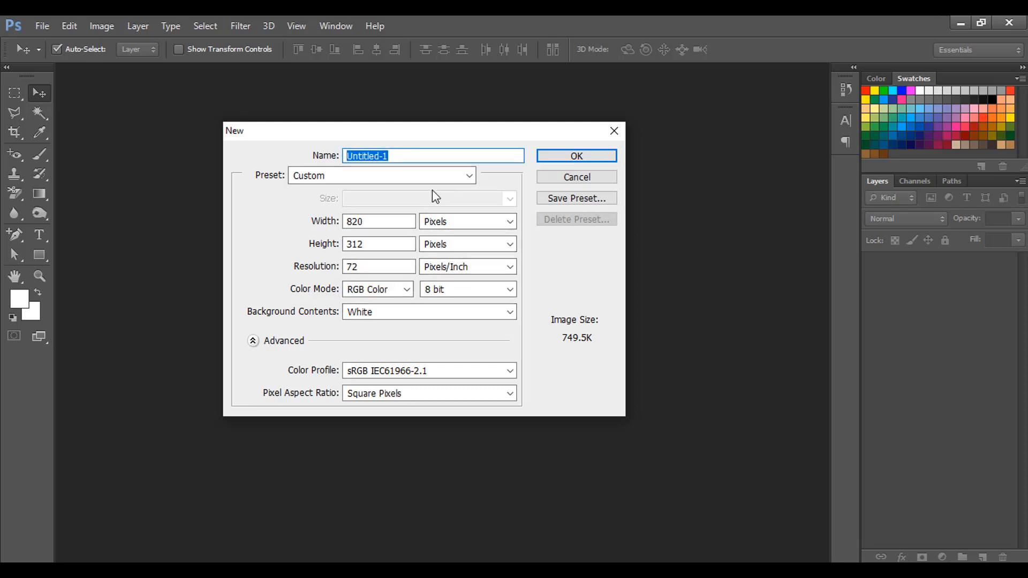
pyautogui.write('Facebook Cover')
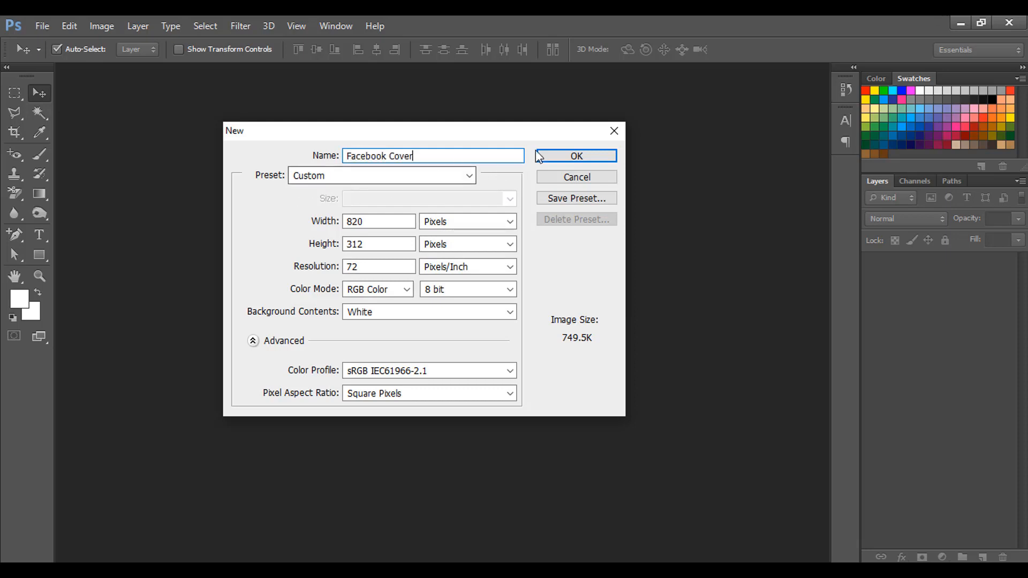
pyautogui.click(572, 161)
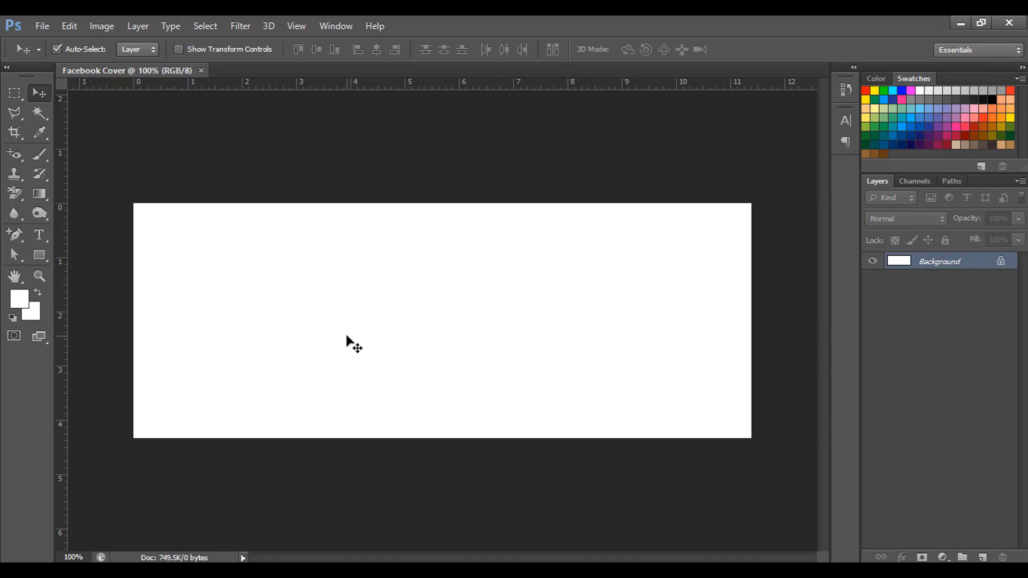
# Draw a rectangle about 532 × 311 px over the right part of the canvas, with no stroke and a dark green fill.
pyautogui.click(41, 256)
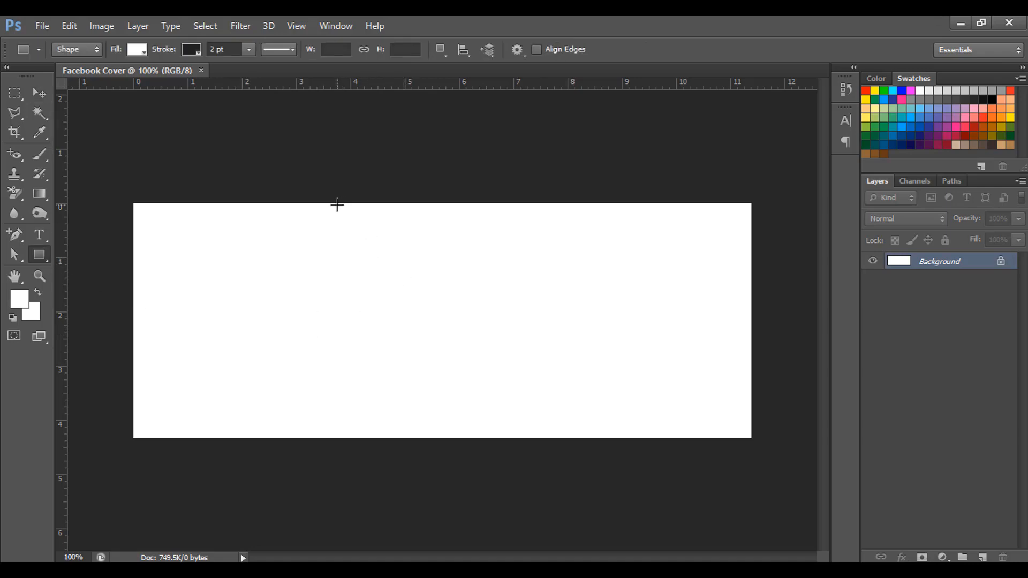
pyautogui.moveTo(350, 203); pyautogui.dragTo(750, 437)
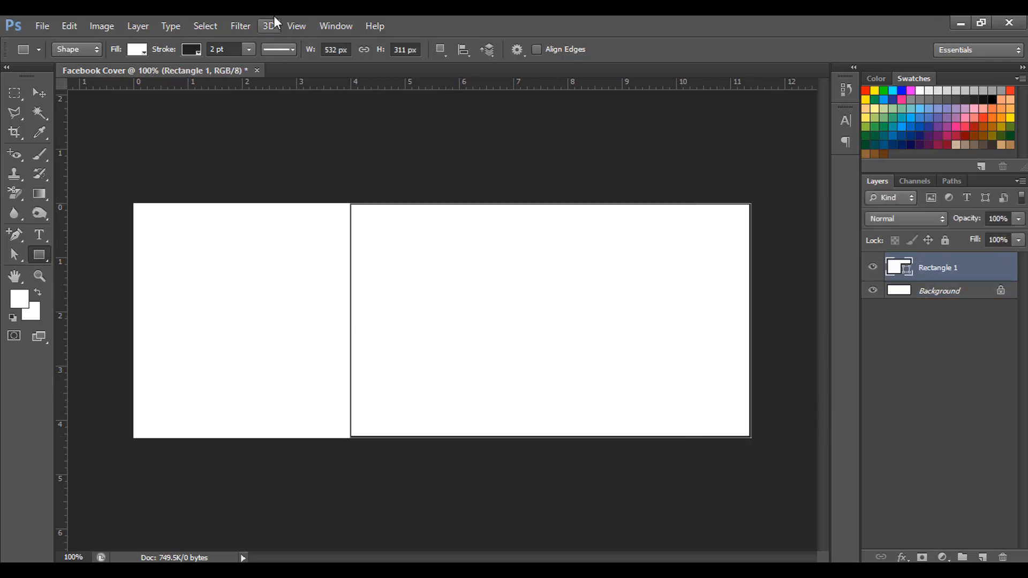
pyautogui.click(192, 50)
pyautogui.click(128, 83)
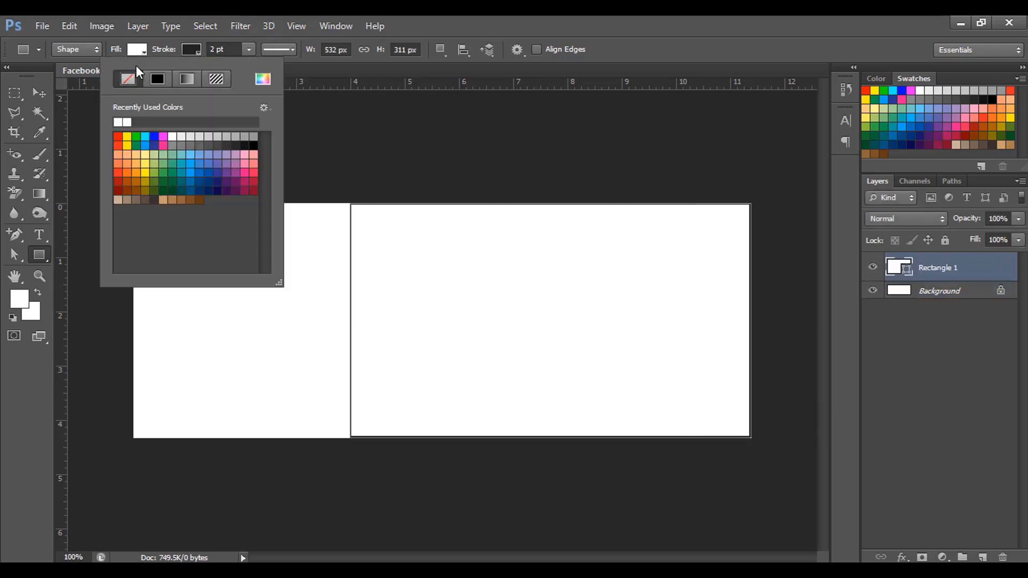
pyautogui.click(140, 49)
pyautogui.click(140, 49)
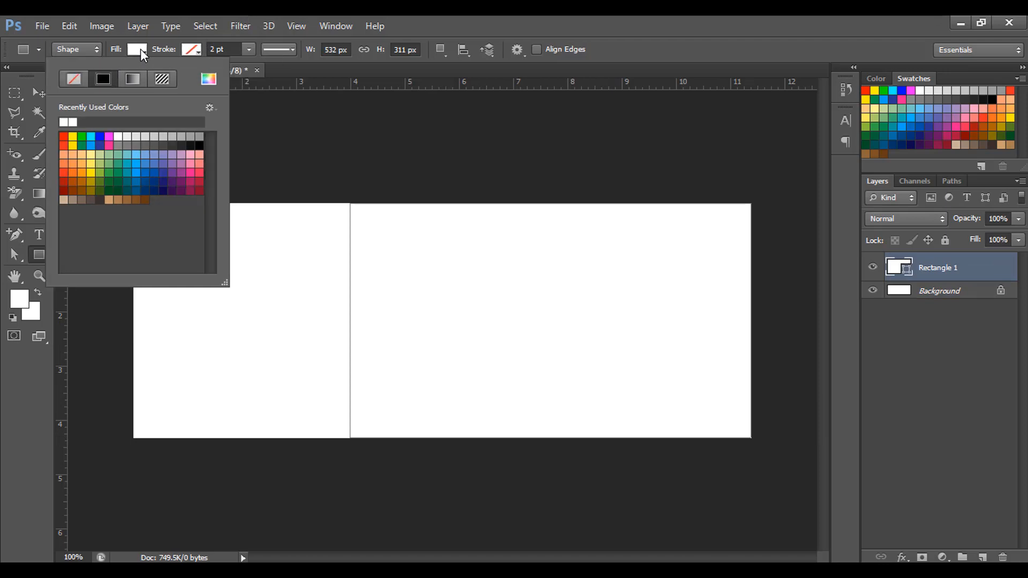
pyautogui.click(108, 182)
# Transform the green rectangle so its bottom edge reaches the bottom edge of the canvas.
pyautogui.hotkey('ctrl', 't')
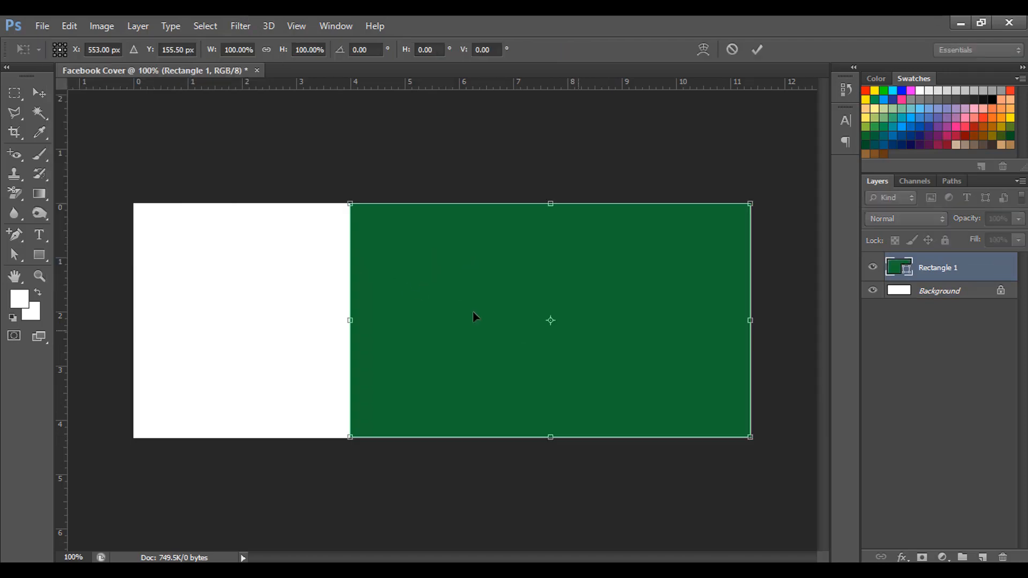
pyautogui.scroll(3, 532, 345)
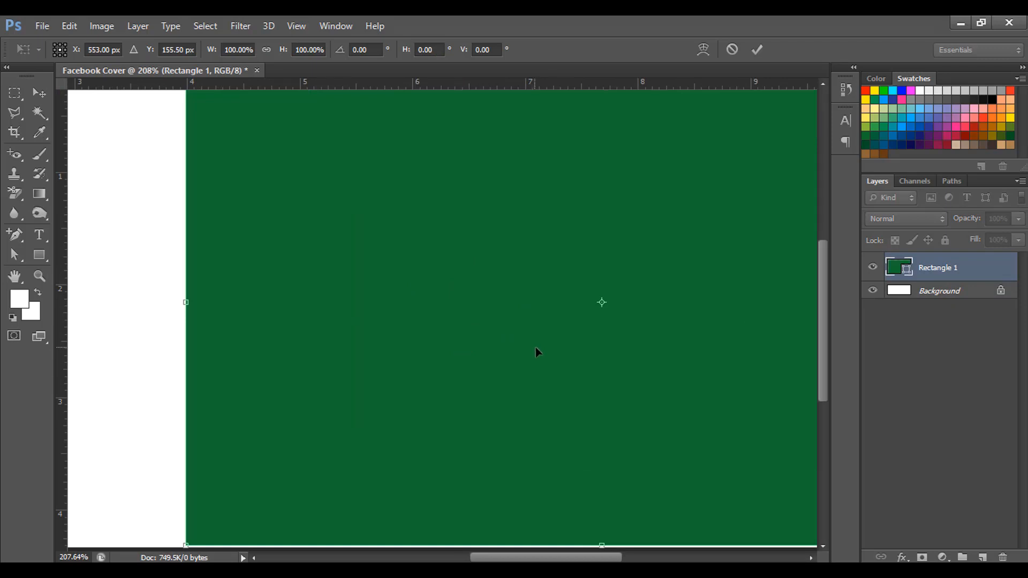
pyautogui.scroll(5, 429, 419)
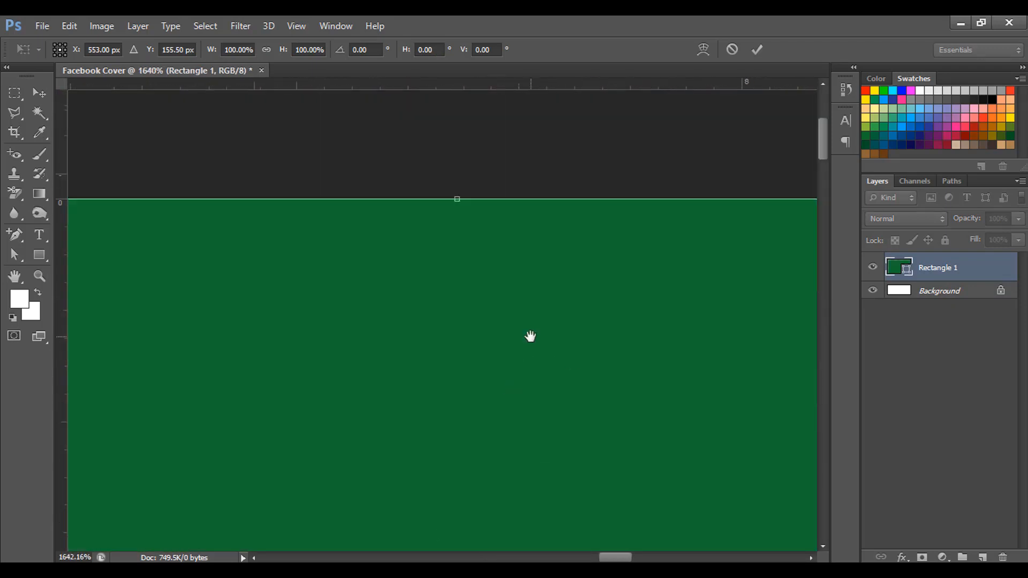
pyautogui.scroll(-3, 530, 335)
pyautogui.scroll(-10, 527, 374)
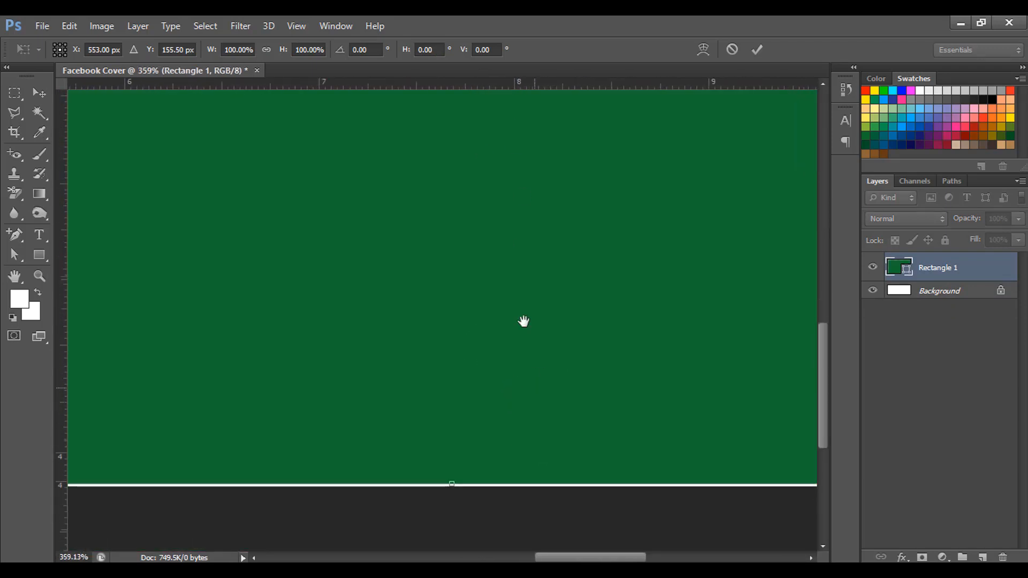
pyautogui.scroll(8, 456, 350)
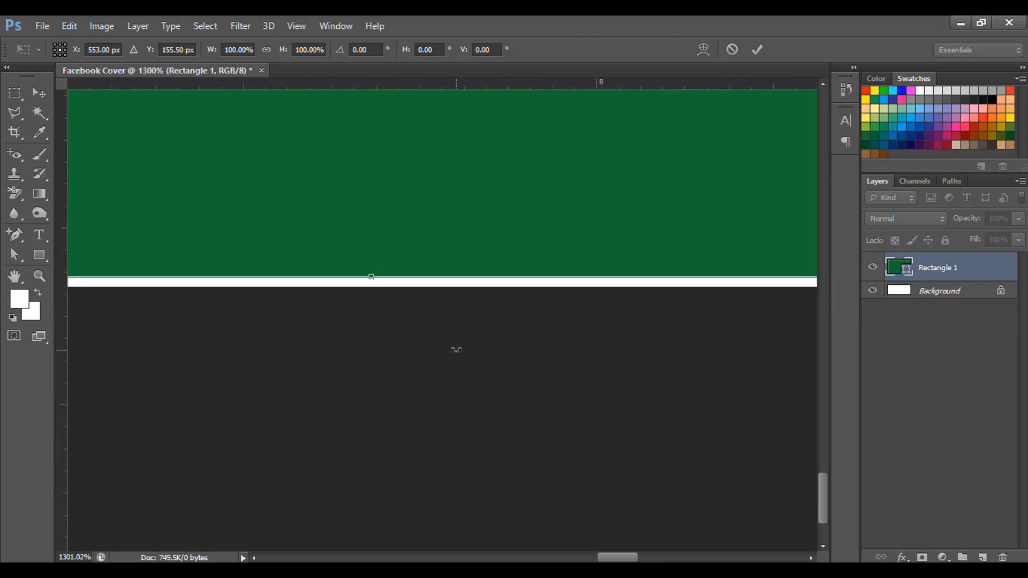
pyautogui.moveTo(379, 296); pyautogui.dragTo(521, 401)
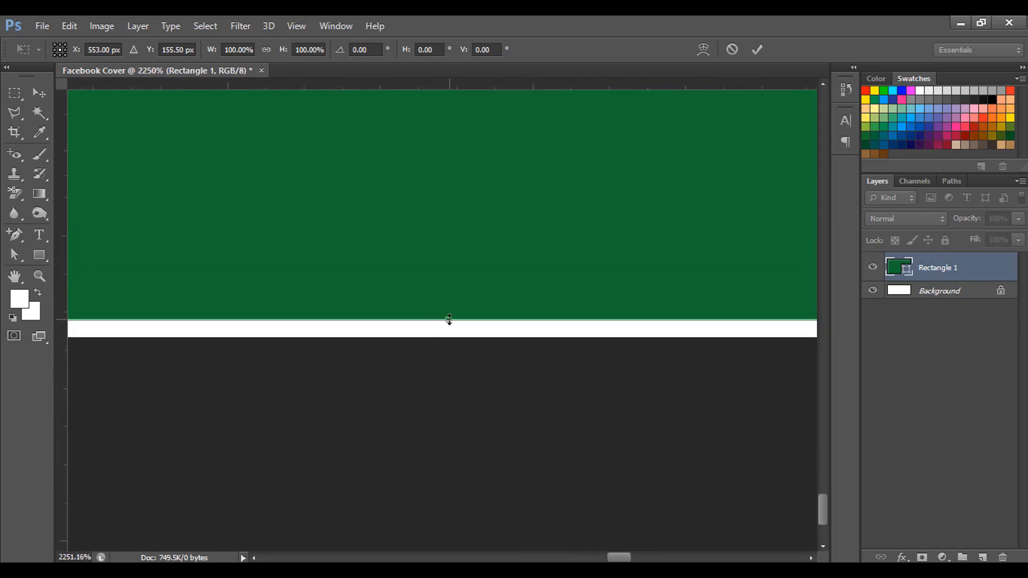
pyautogui.moveTo(449, 320); pyautogui.dragTo(449, 335)
pyautogui.scroll(-4, 592, 320)
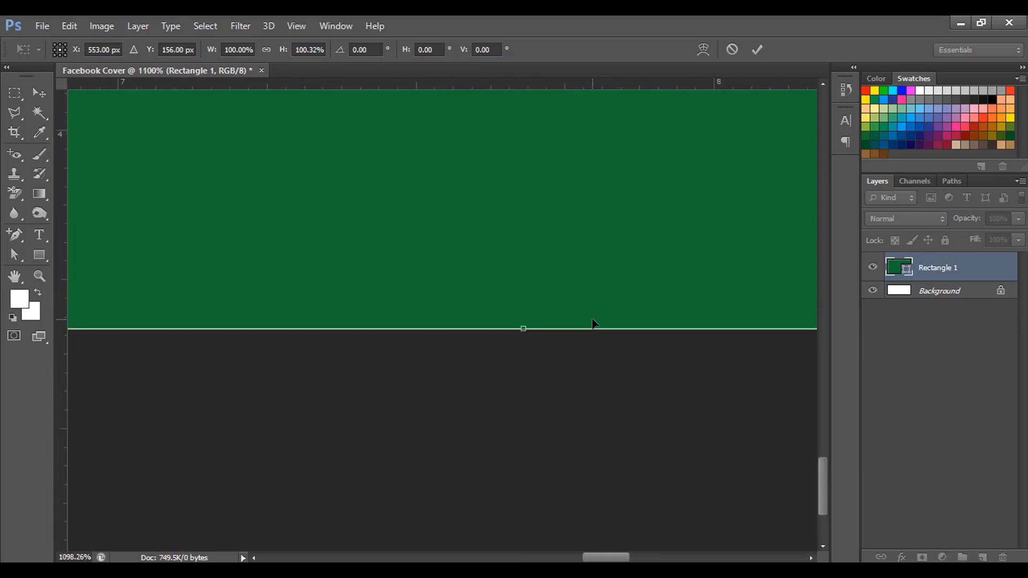
# Stretch the green rectangle's right edge to the canvas's right edge and apply the transformation.
pyautogui.scroll(-10, 593, 320)
pyautogui.scroll(6, 592, 394)
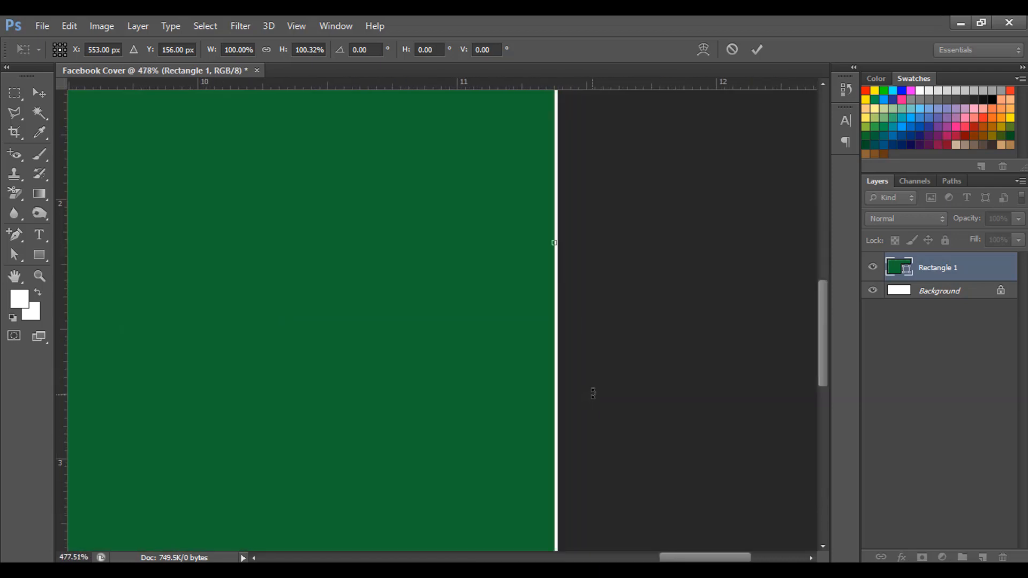
pyautogui.scroll(7, 593, 394)
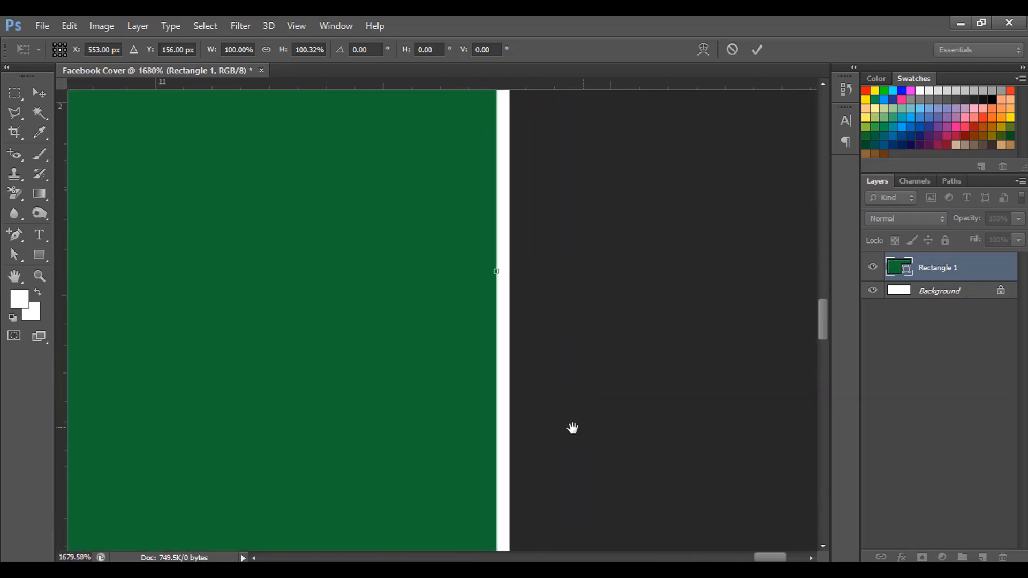
pyautogui.moveTo(496, 275); pyautogui.dragTo(508, 276)
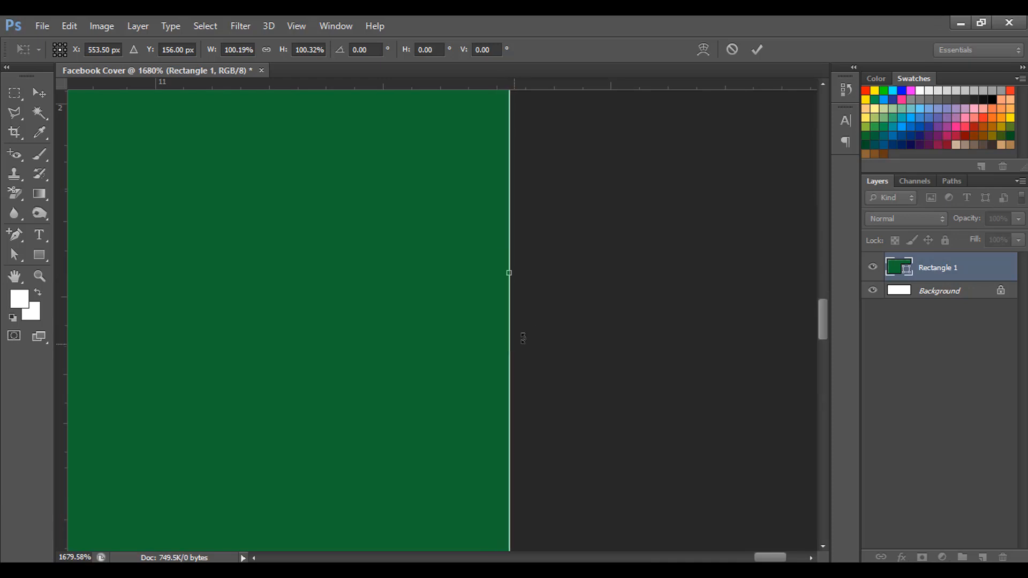
pyautogui.press('Return')
pyautogui.hotkey('ctrl', '0')
# Add an anchor point at the middle of the green rectangle's left edge.
pyautogui.click(16, 233)
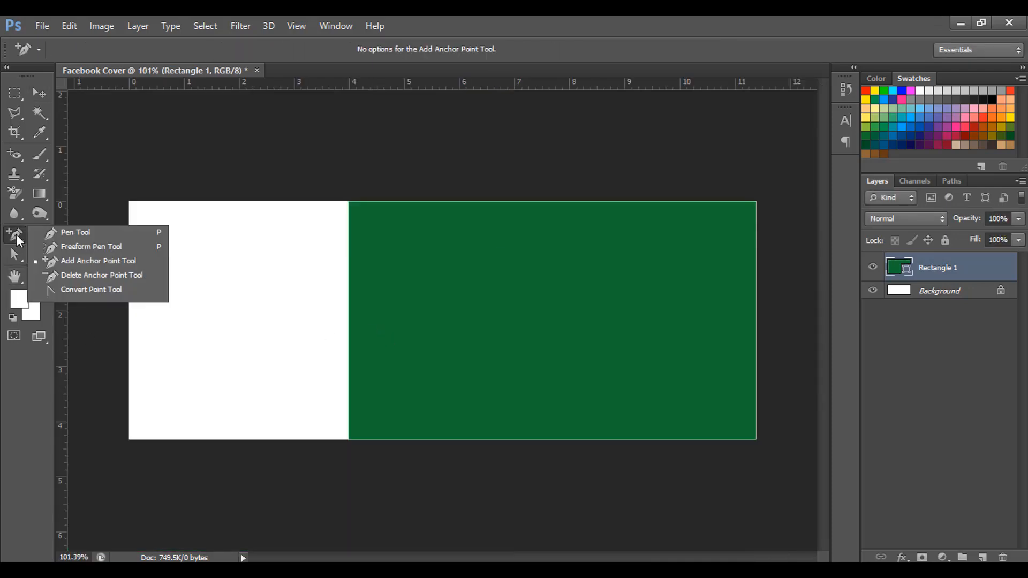
pyautogui.click(87, 261)
pyautogui.scroll(3, 387, 325)
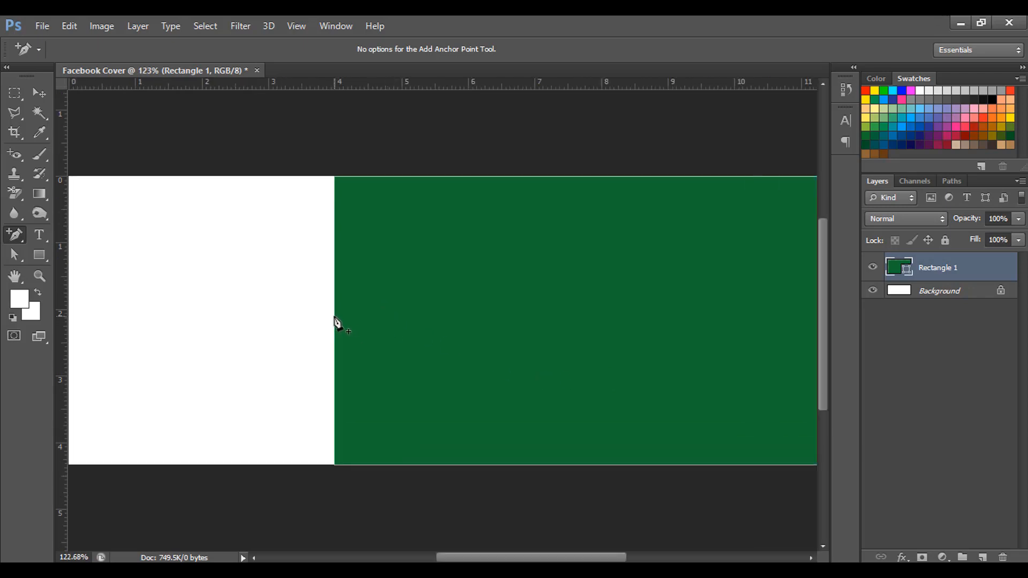
pyautogui.scroll(-3, 373, 309)
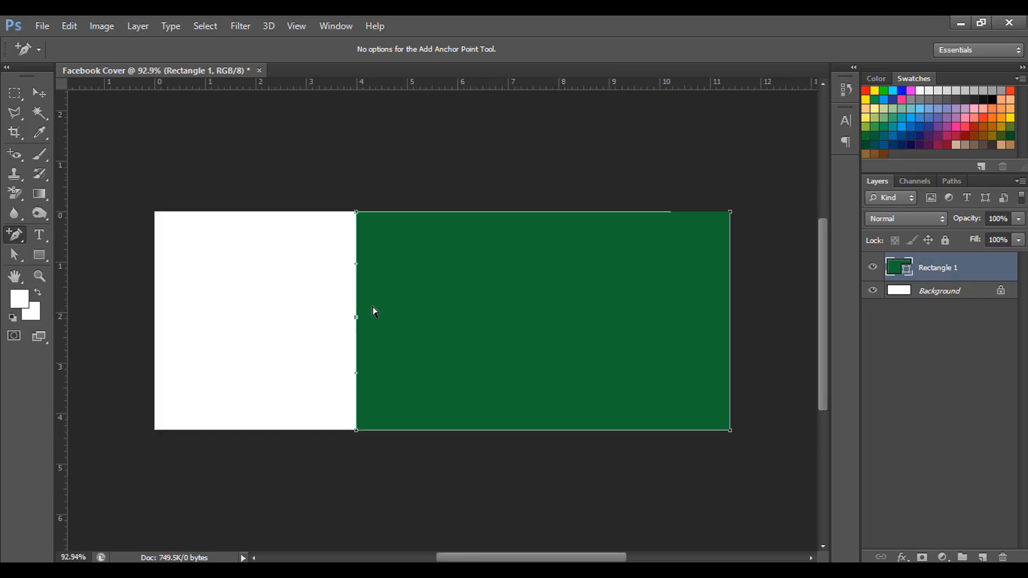
# Pull the left edge's middle anchor point inward with the Direct Selection Tool to form a concave curve.
pyautogui.click(15, 257)
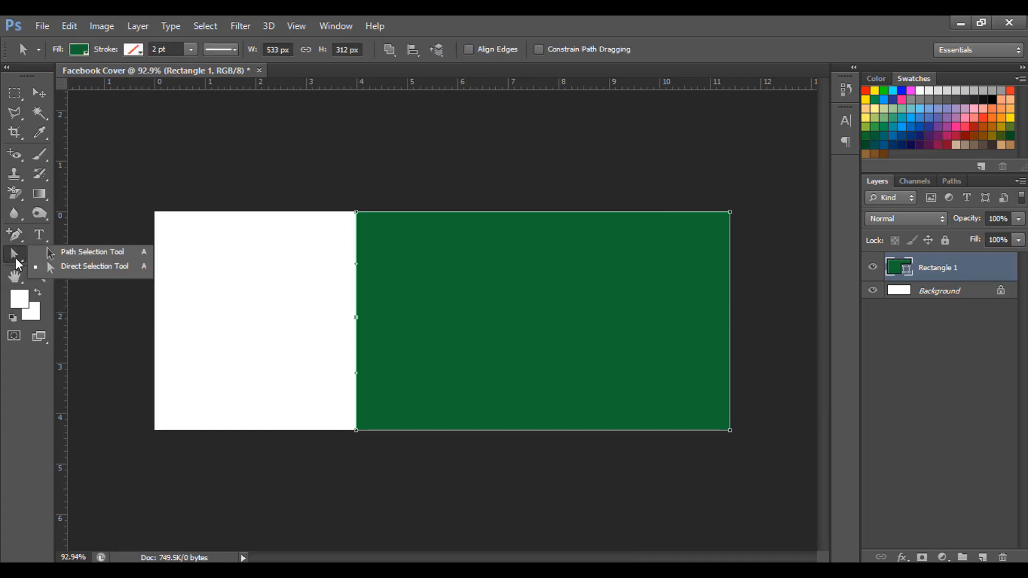
pyautogui.click(88, 268)
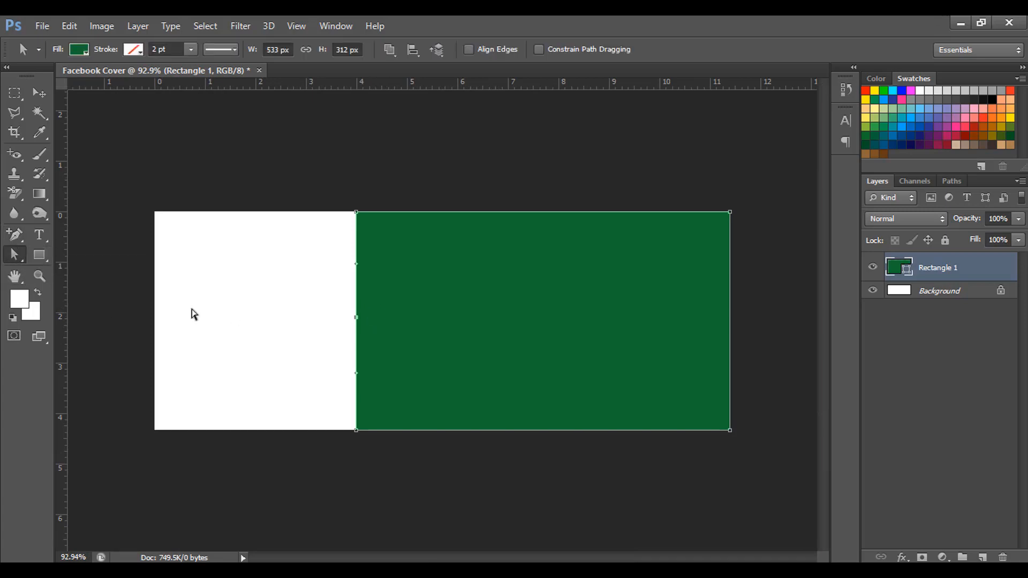
pyautogui.moveTo(356, 320); pyautogui.dragTo(442, 321)
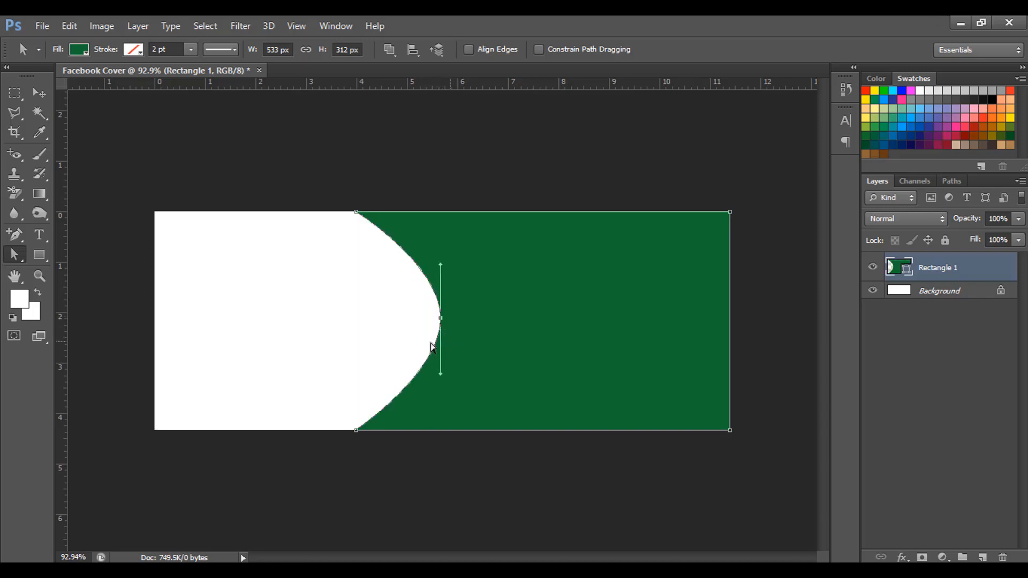
# Duplicate the curved green shape and offset the copy slightly to the right of the original.
pyautogui.click(36, 97)
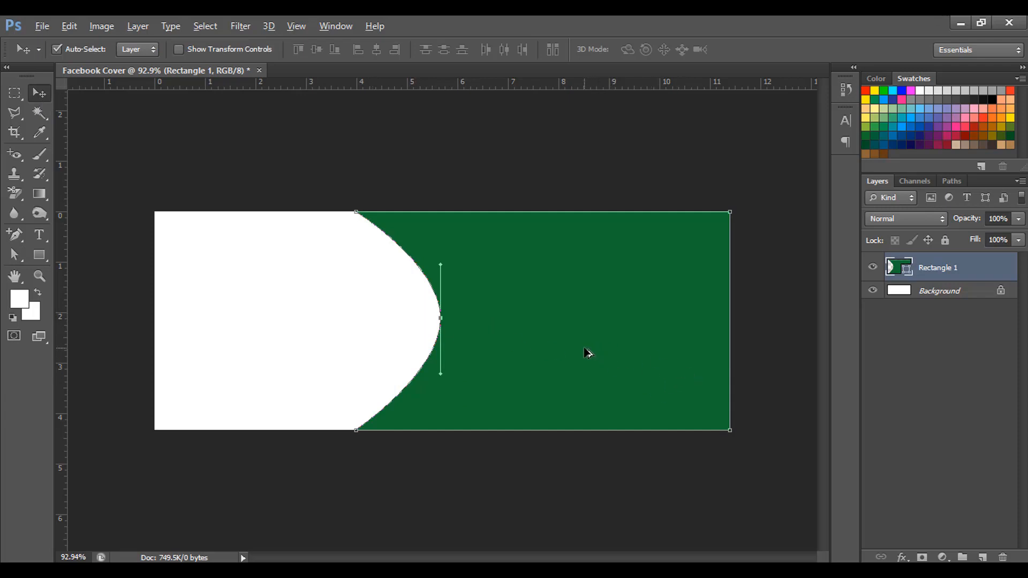
pyautogui.moveTo(583, 350)
pyautogui.mouseDown()
pyautogui.moveTo(605, 348)
pyautogui.moveTo(593, 348)
pyautogui.mouseUp()
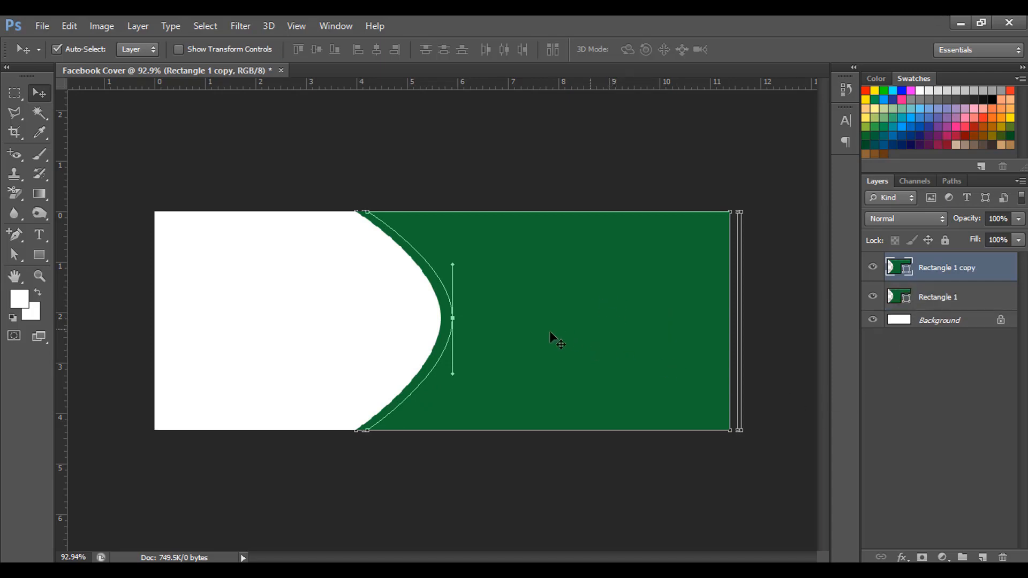
# Fill the original Rectangle 1 shape with a darker green and select the Rectangle 1 copy layer.
pyautogui.click(940, 301)
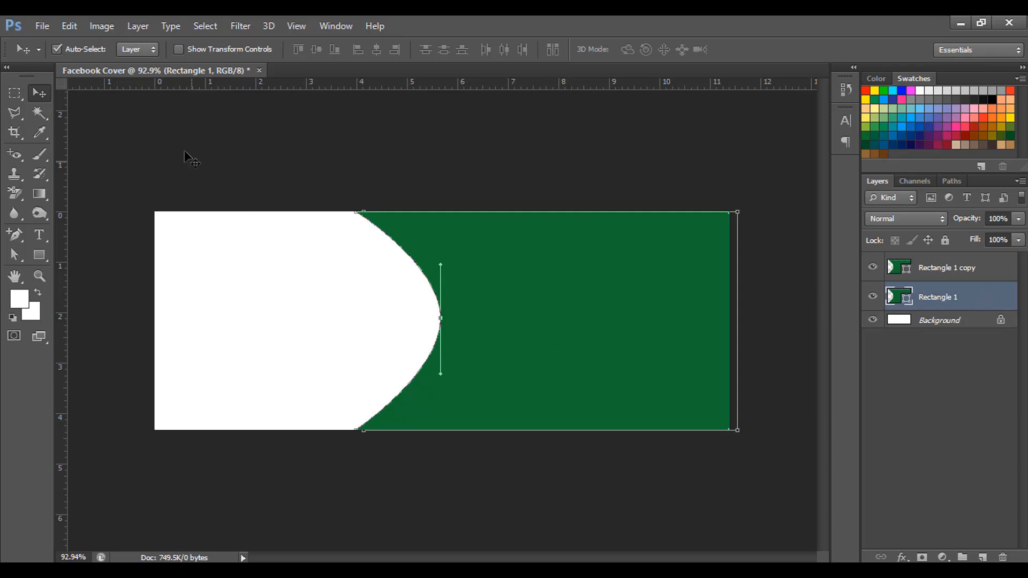
pyautogui.click(41, 254)
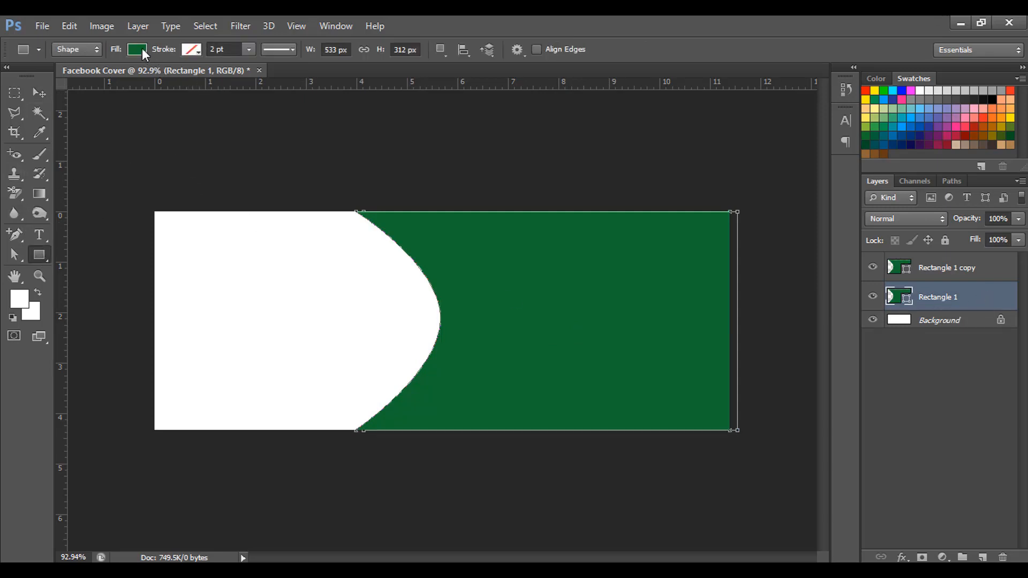
pyautogui.click(138, 49)
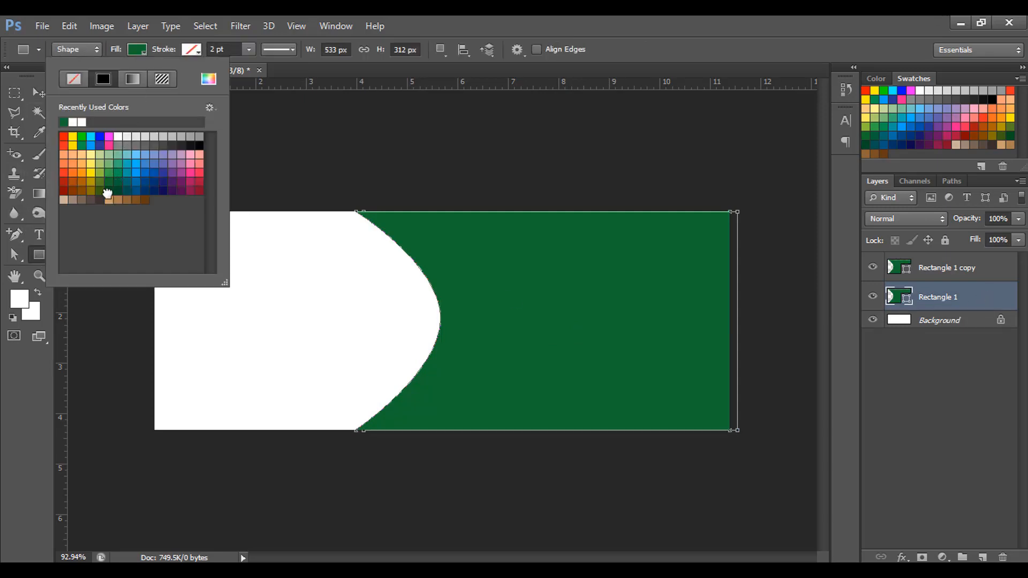
pyautogui.click(107, 193)
pyautogui.click(138, 49)
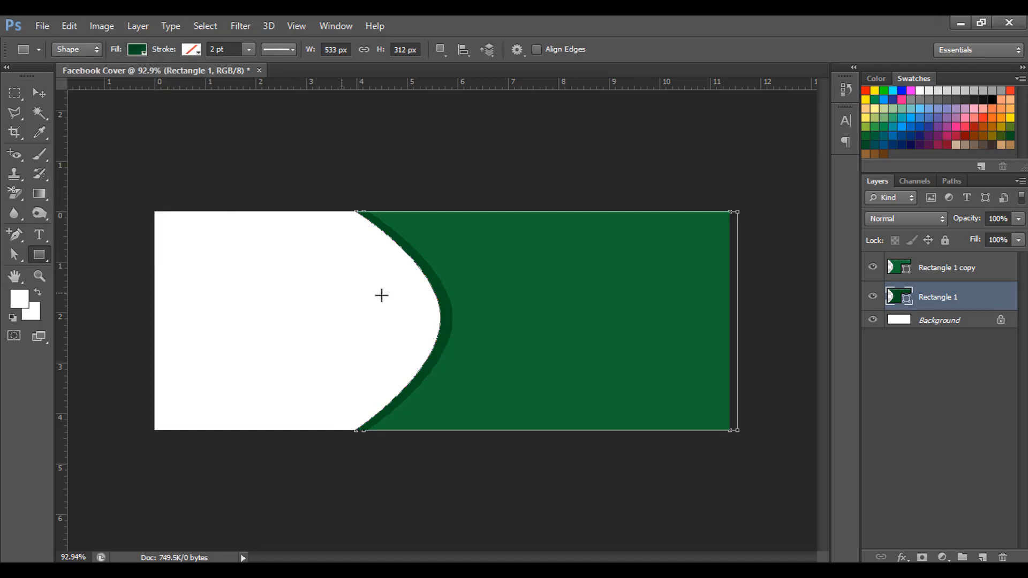
pyautogui.click(941, 267)
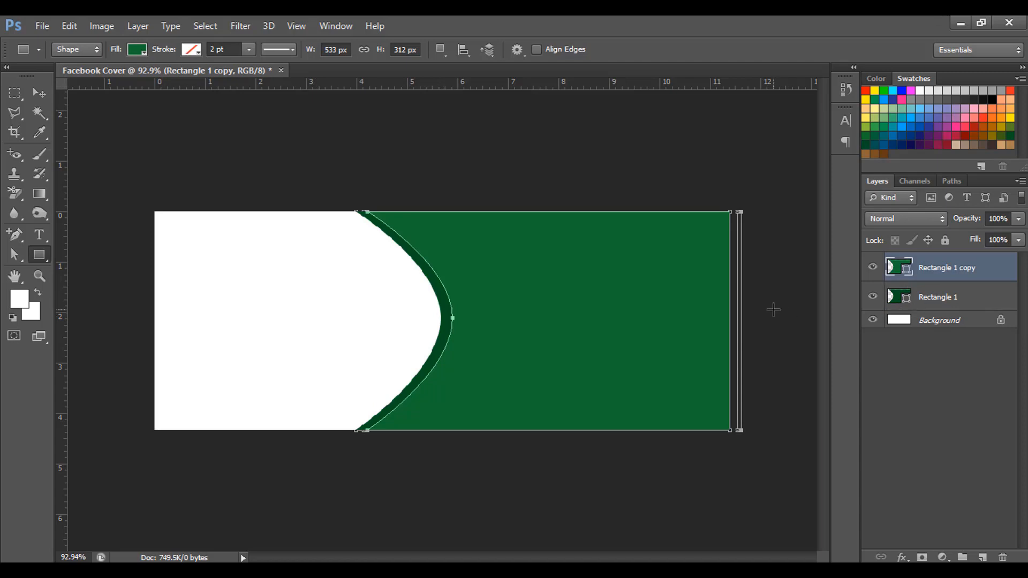
# Pull the two right corner anchor points of the Rectangle 1 copy shape back to the canvas's right edge with the Direct Selection Tool.
pyautogui.scroll(5, 759, 351)
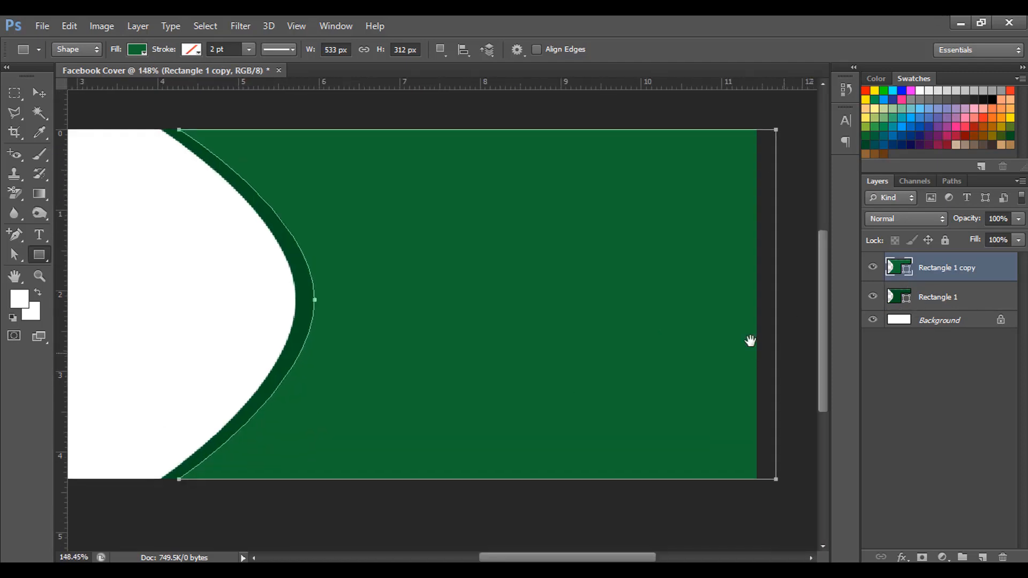
pyautogui.scroll(2, 718, 344)
pyautogui.scroll(2, 722, 350)
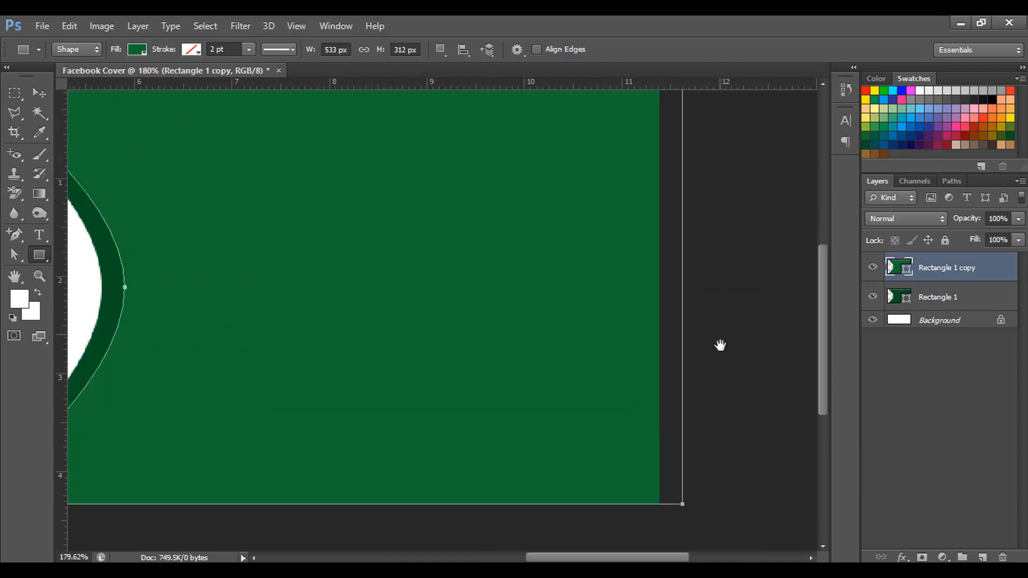
pyautogui.moveTo(720, 345); pyautogui.dragTo(742, 307)
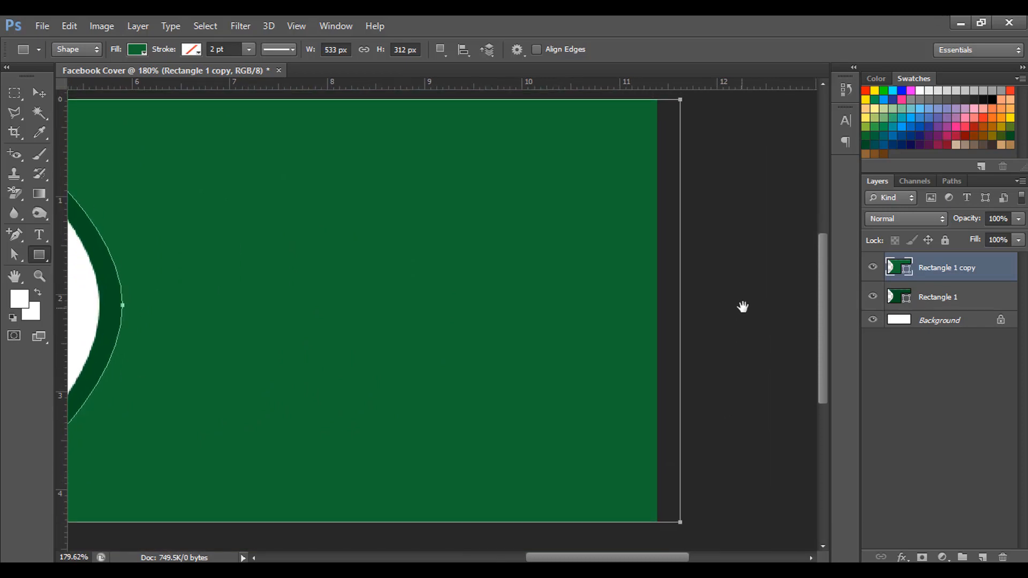
pyautogui.click(15, 255)
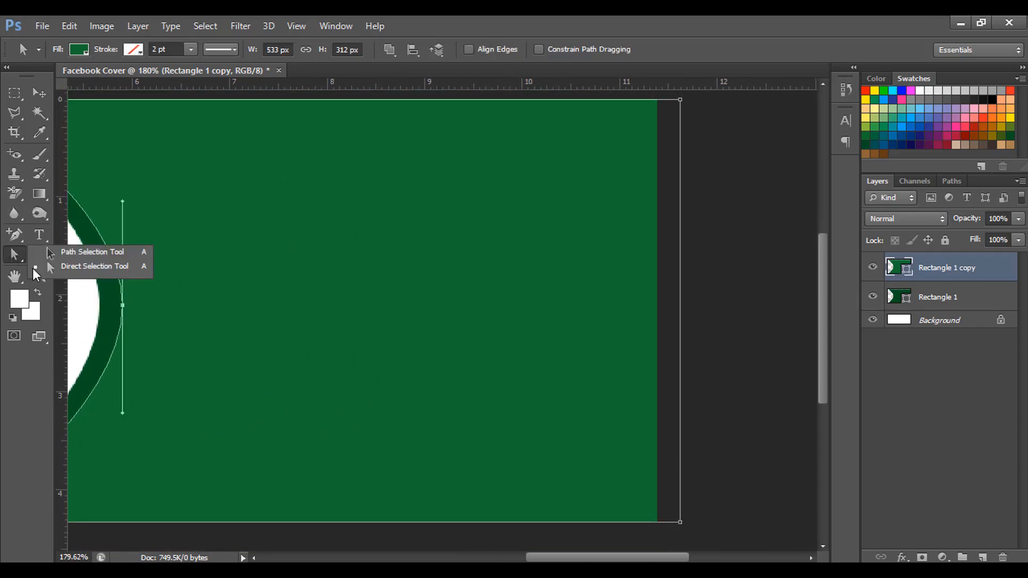
pyautogui.click(75, 270)
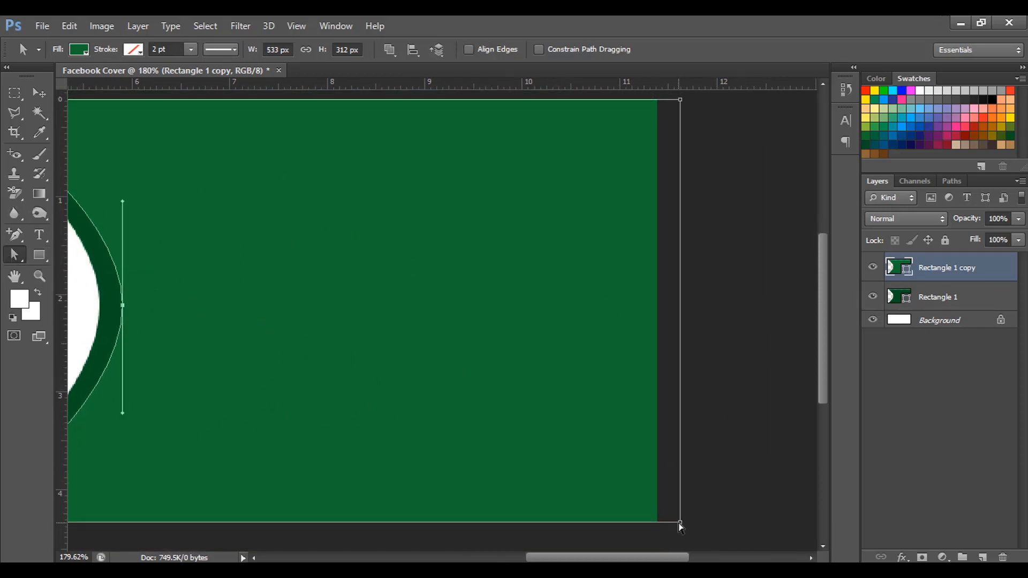
pyautogui.press('Left')
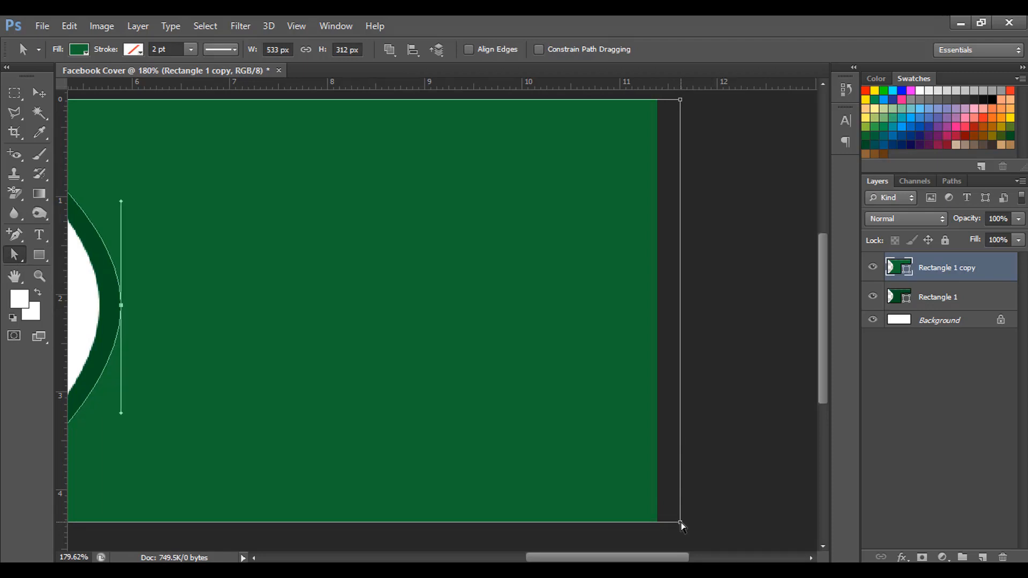
pyautogui.moveTo(680, 522); pyautogui.dragTo(657, 521)
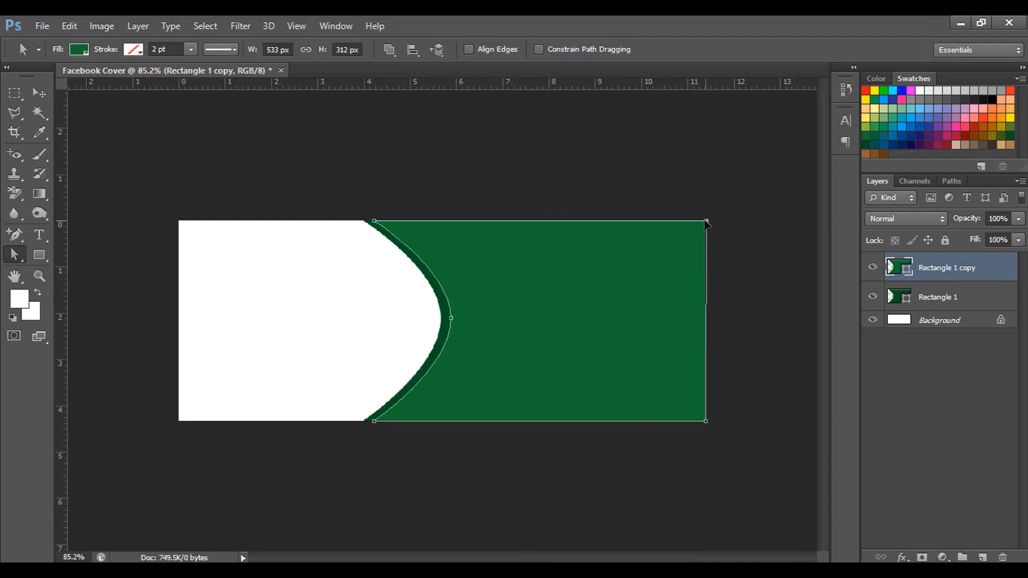
pyautogui.moveTo(707, 220); pyautogui.dragTo(705, 223)
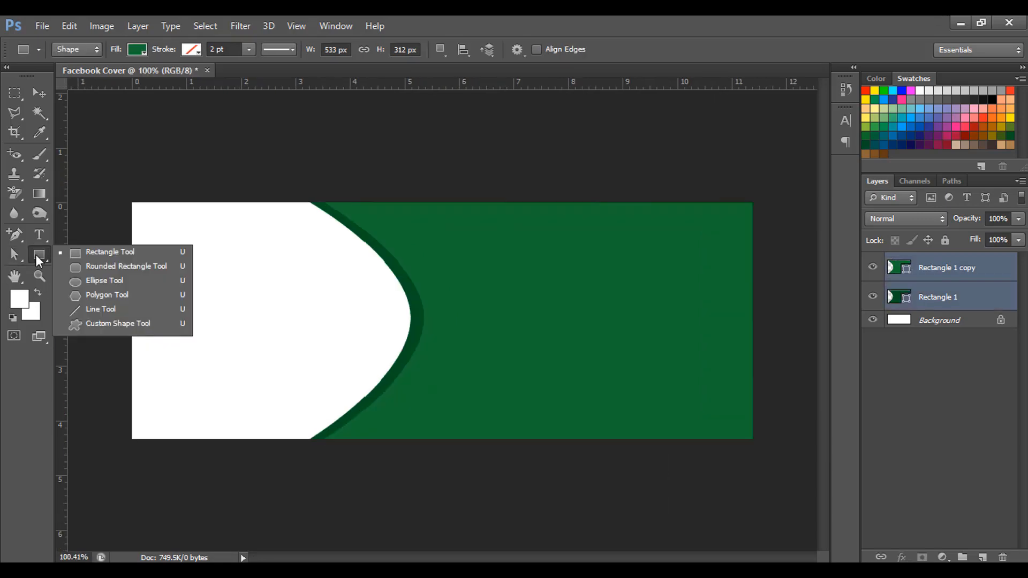
# Draw a six-sided polygon about 229 × 199 px over the upper part of the curved edge.
pyautogui.click(36, 257)
pyautogui.rightClick(36, 257)
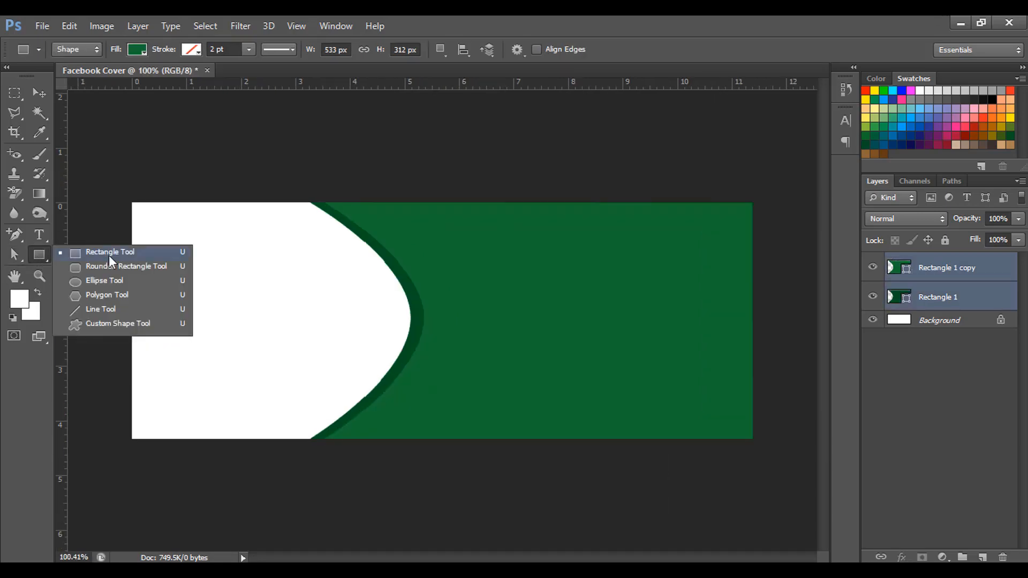
pyautogui.click(106, 295)
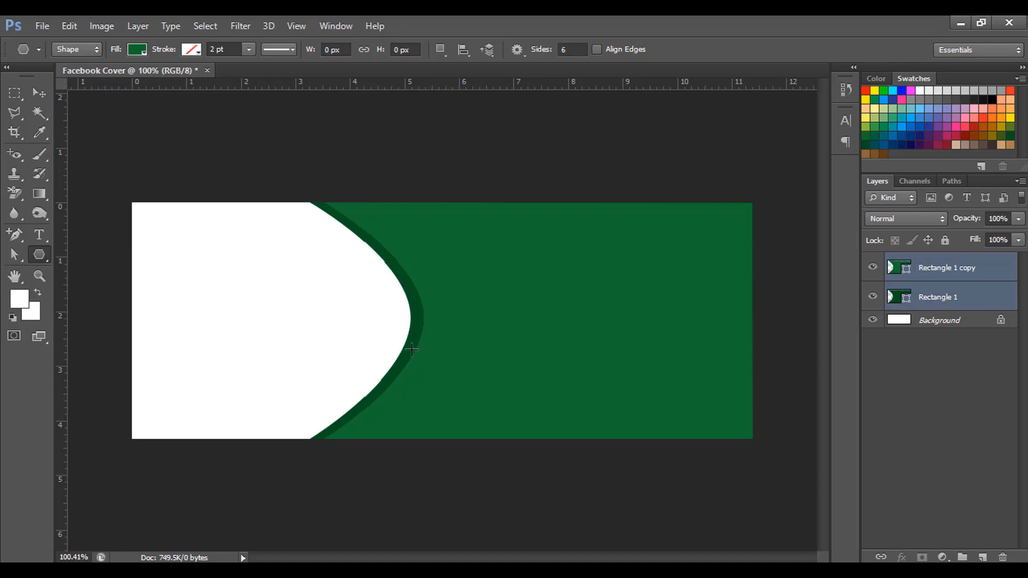
pyautogui.click(577, 50)
pyautogui.moveTo(374, 273); pyautogui.dragTo(456, 303)
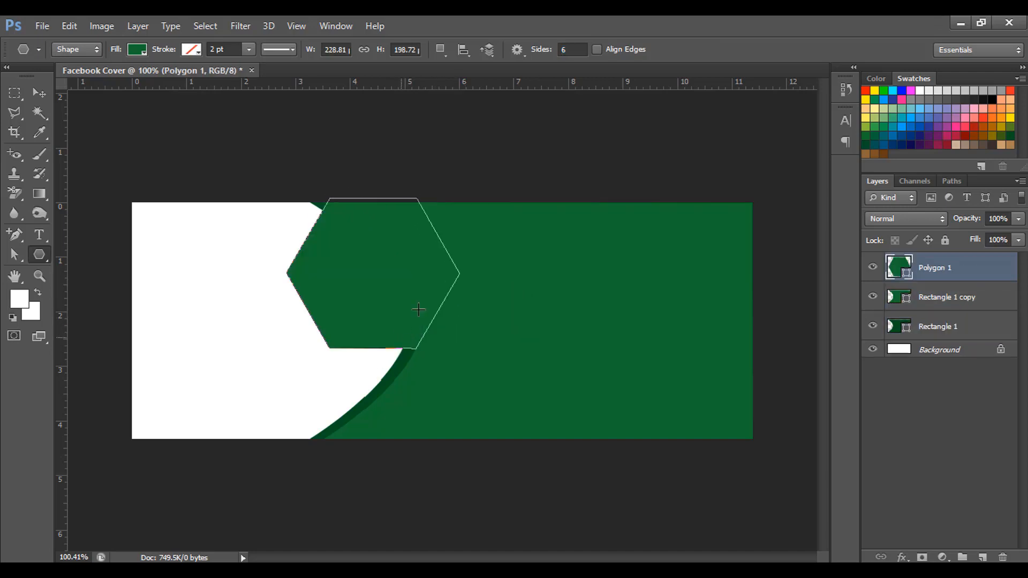
# Scale the hexagon to about 90% and centre it vertically over the middle of the curved edge.
pyautogui.click(45, 93)
pyautogui.moveTo(365, 284); pyautogui.dragTo(418, 342)
pyautogui.hotkey('ctrl', 't')
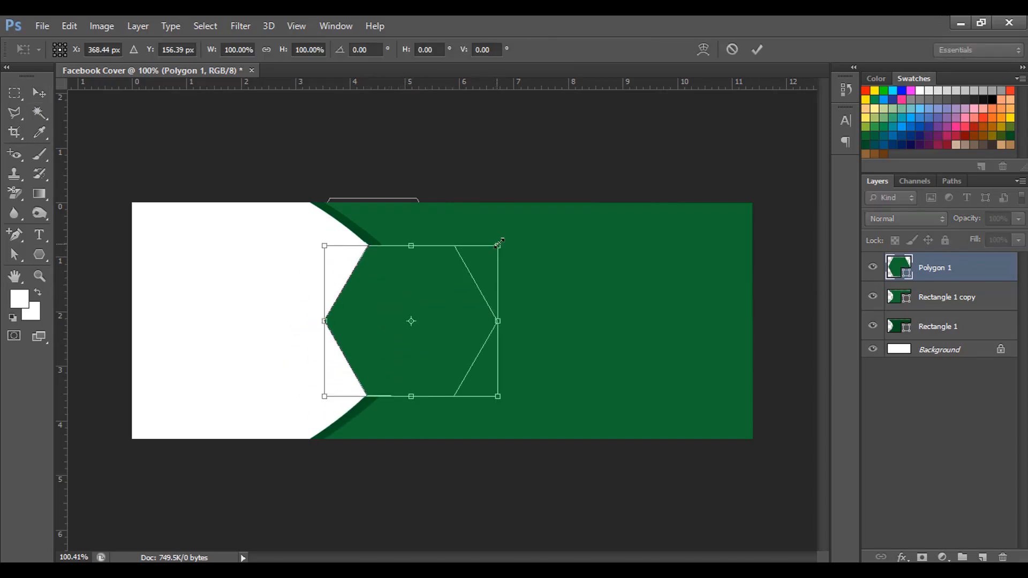
pyautogui.moveTo(498, 243); pyautogui.dragTo(481, 260)
pyautogui.moveTo(432, 329); pyautogui.dragTo(435, 312)
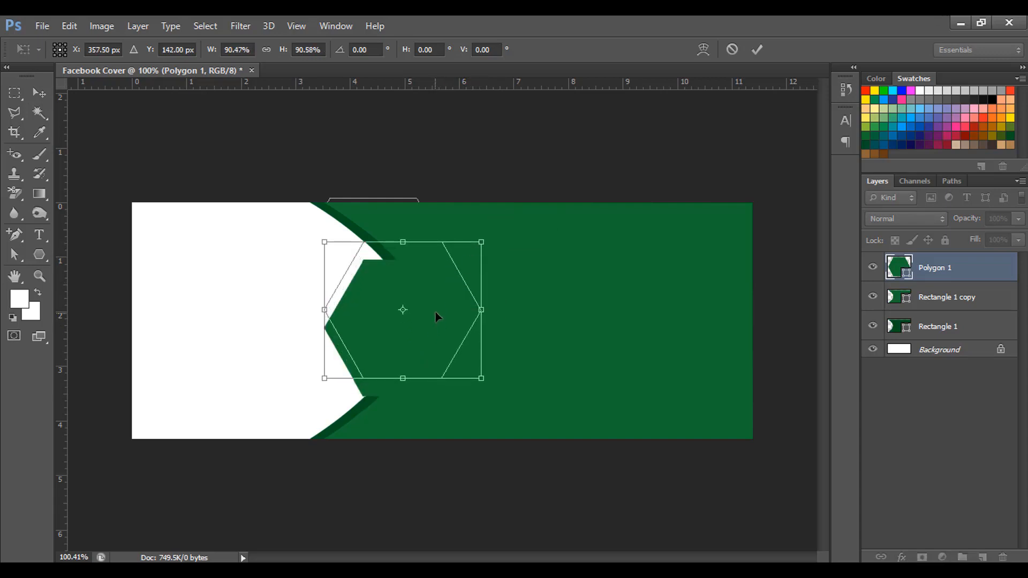
pyautogui.press('Return')
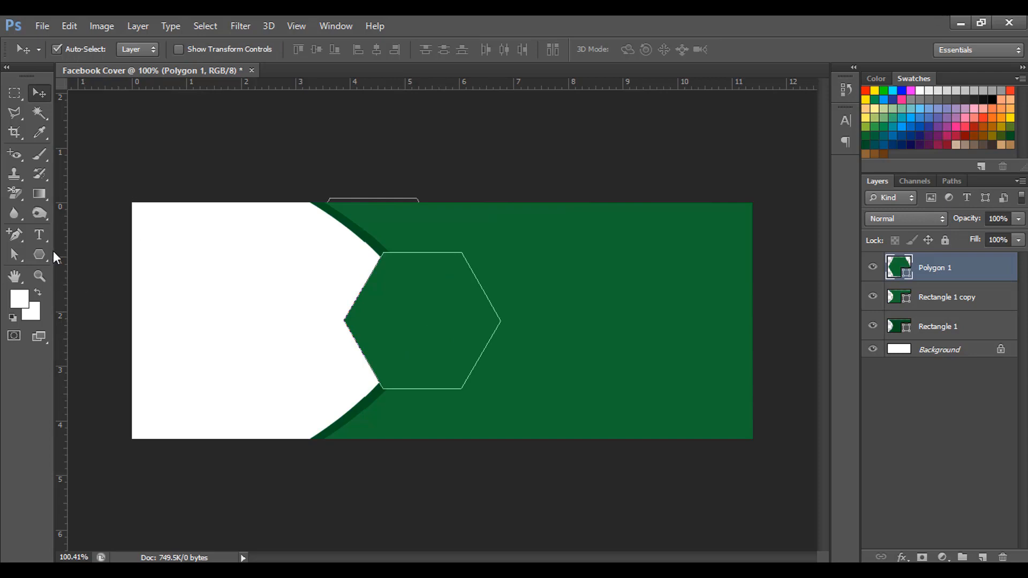
# Fill the hexagon with white and give it a dark green 8 pt stroke.
pyautogui.click(39, 253)
pyautogui.click(139, 52)
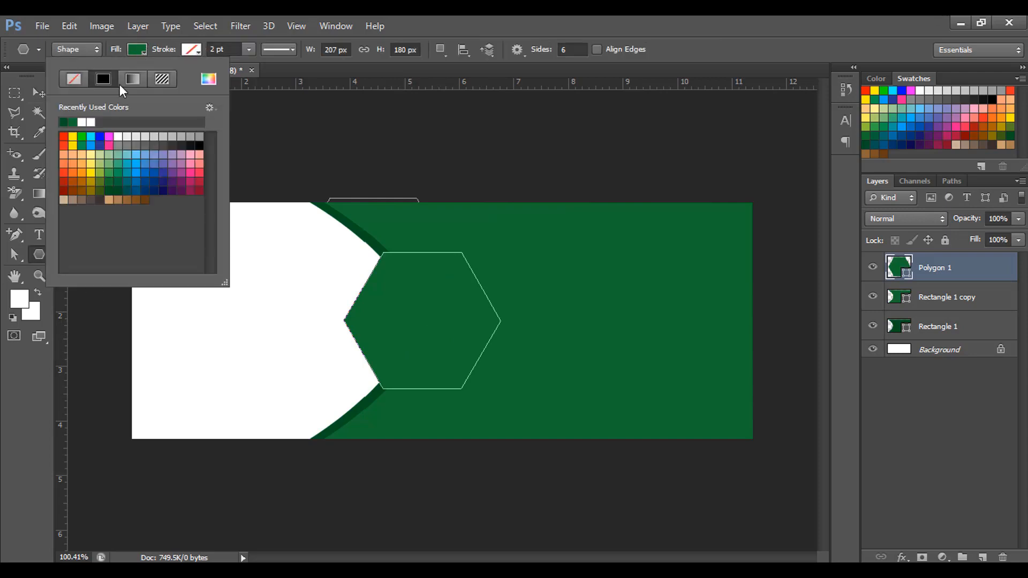
pyautogui.click(82, 122)
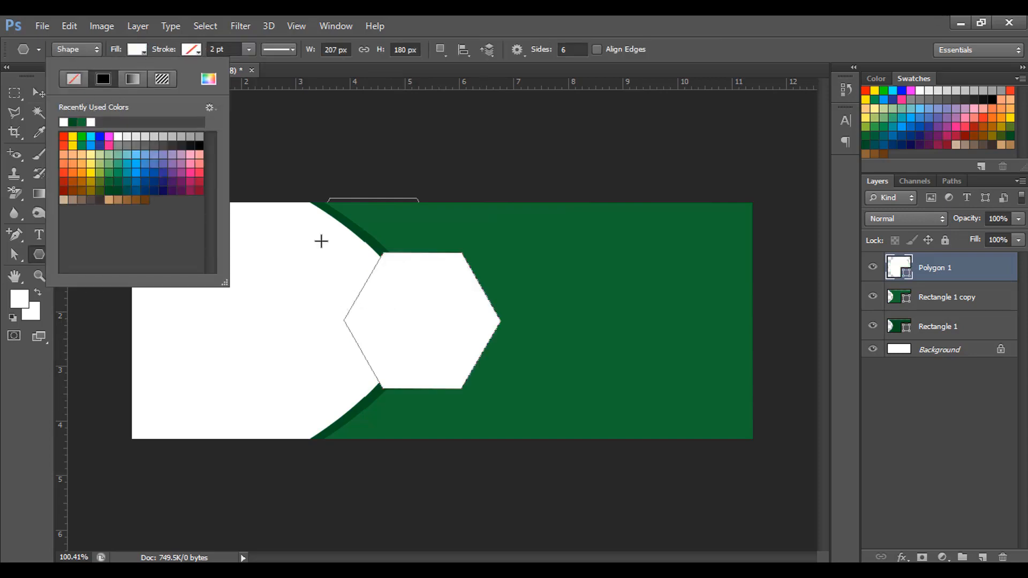
pyautogui.click(132, 50)
pyautogui.click(197, 50)
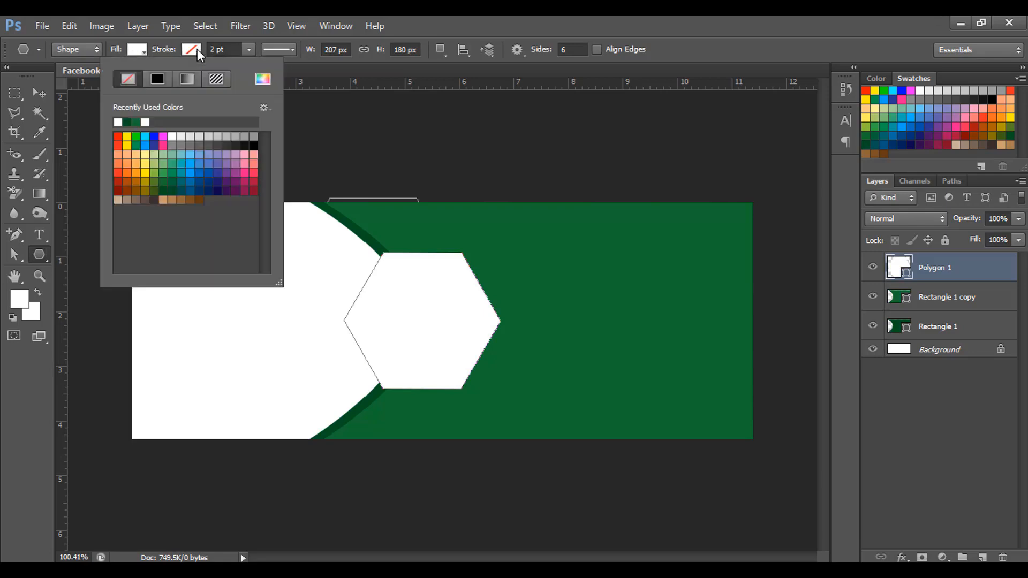
pyautogui.click(164, 189)
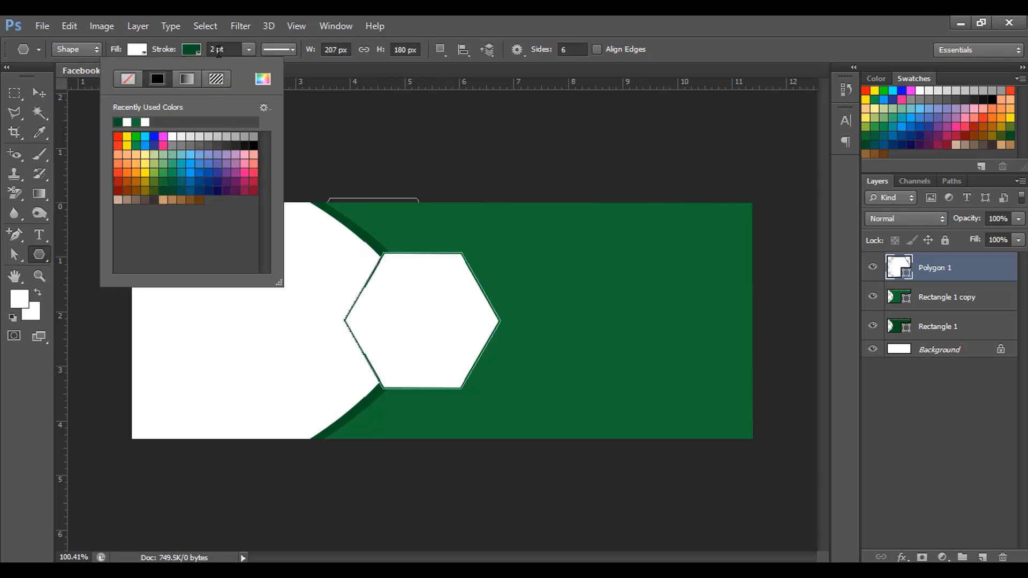
pyautogui.moveTo(219, 50); pyautogui.dragTo(211, 51)
pyautogui.press('Return')
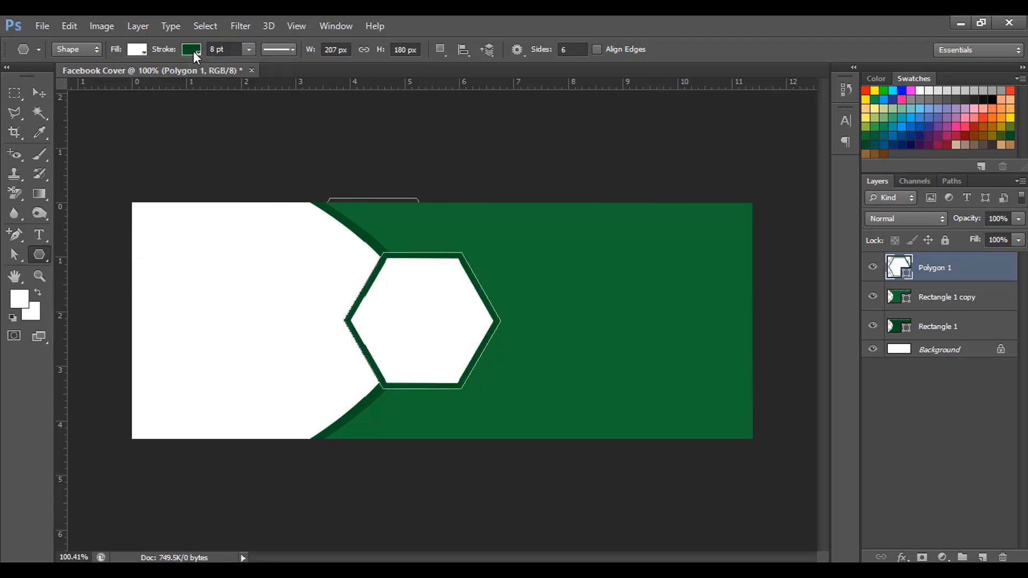
# Duplicate the hexagon layer and scale the copy around its centre to about 90% width and 88% height.
pyautogui.scroll(2, 450, 303)
pyautogui.scroll(-1, 449, 303)
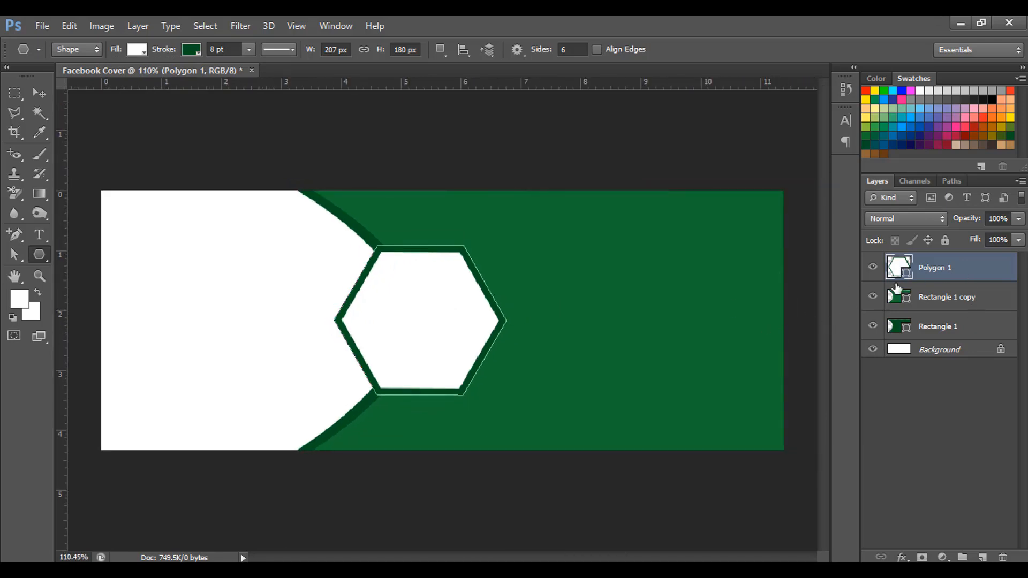
pyautogui.hotkey('ctrl', 'j')
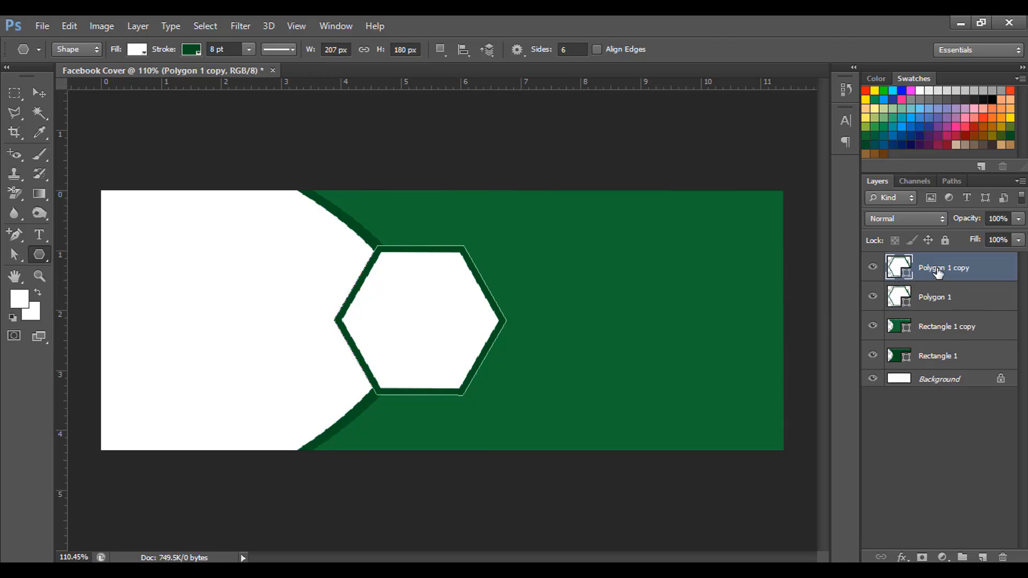
pyautogui.hotkey('ctrl', 't')
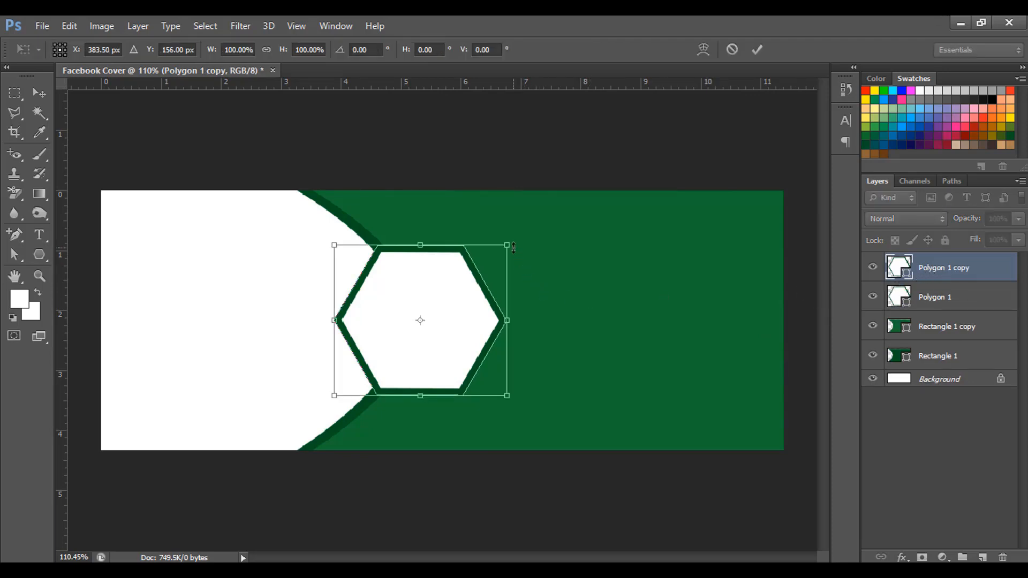
pyautogui.moveTo(506, 244); pyautogui.dragTo(499, 251)
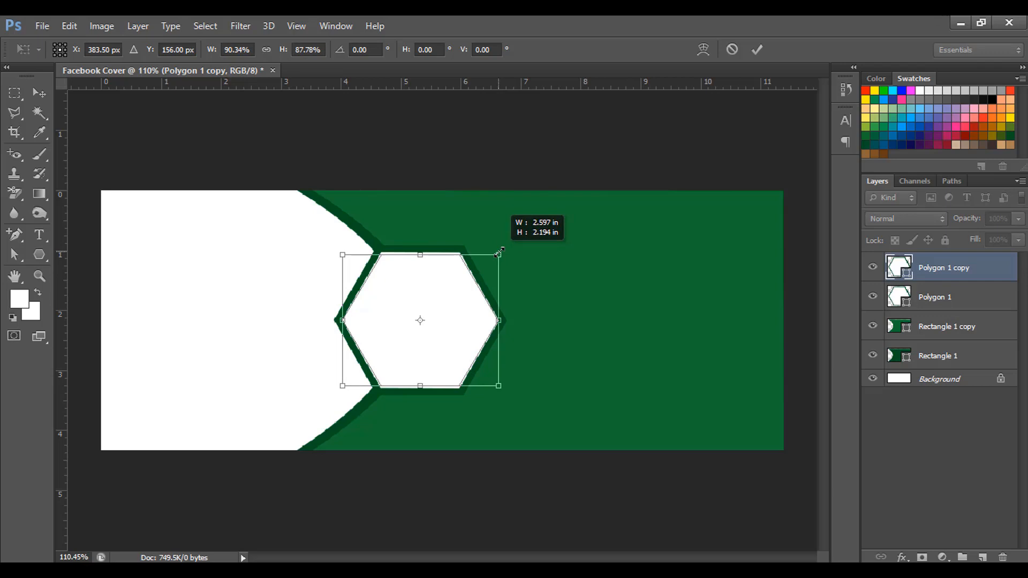
pyautogui.moveTo(498, 253); pyautogui.dragTo(499, 253)
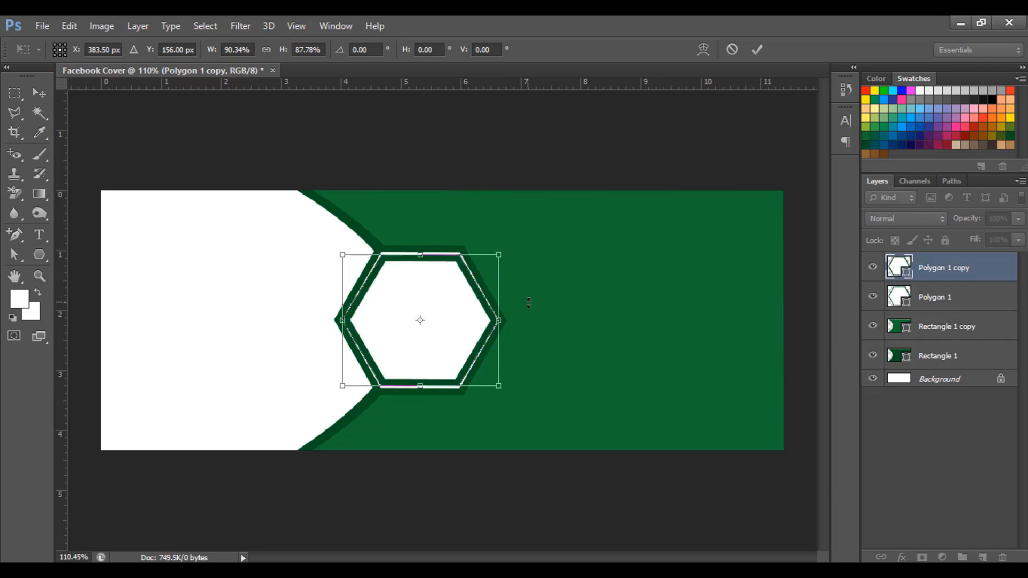
# Stretch the hexagon copy to about 92.75% × 91.67% to meet the outer border's inner edge, and change its stroke to a lighter green.
pyautogui.scroll(3, 529, 302)
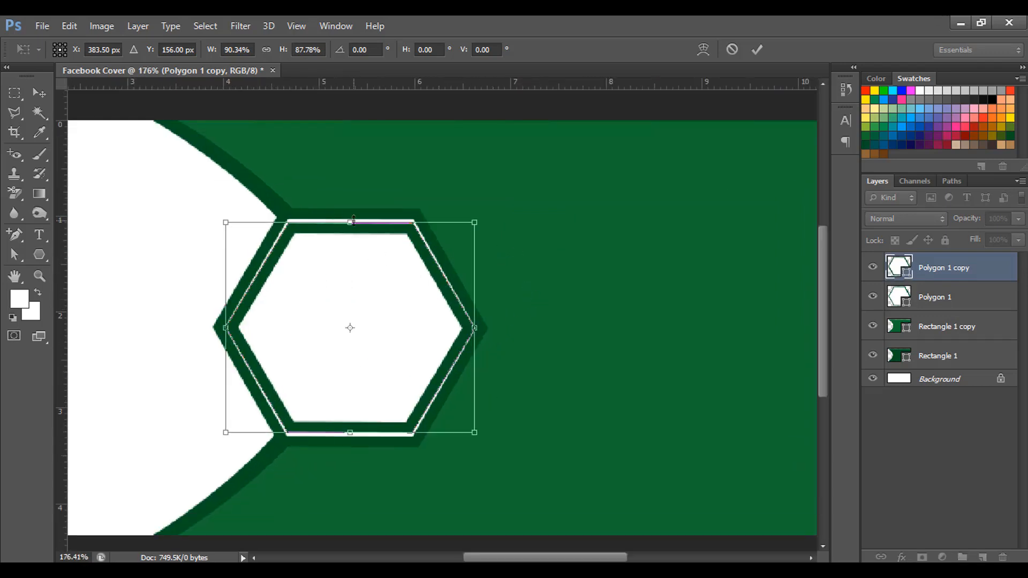
pyautogui.moveTo(353, 220); pyautogui.dragTo(359, 218)
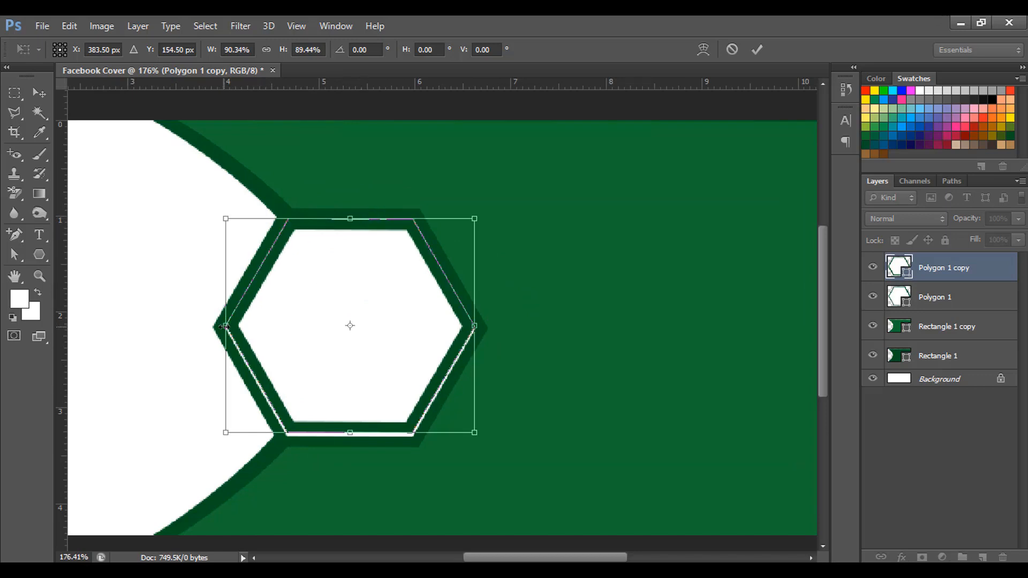
pyautogui.moveTo(224, 326); pyautogui.dragTo(223, 326)
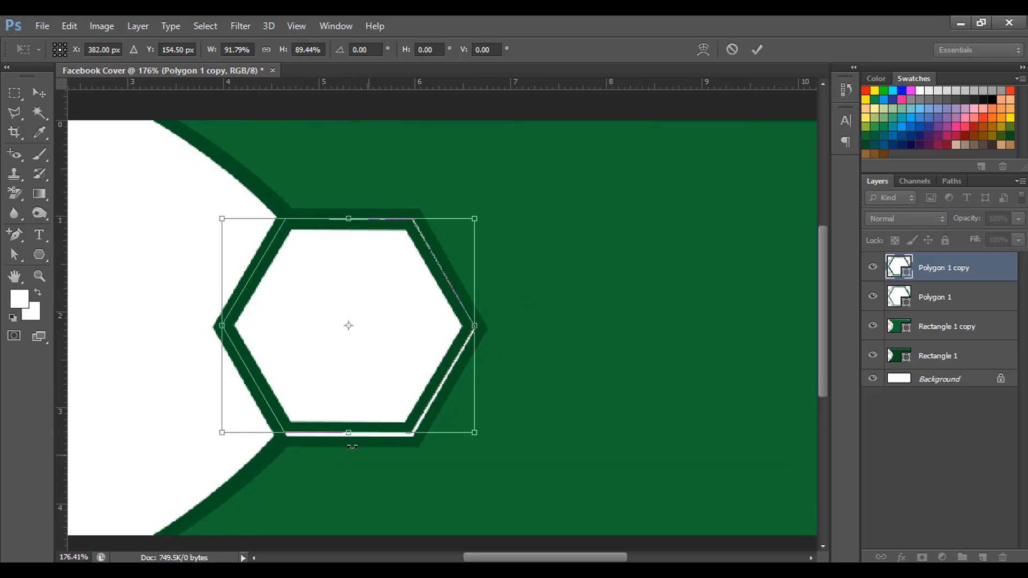
pyautogui.moveTo(348, 433); pyautogui.dragTo(370, 436)
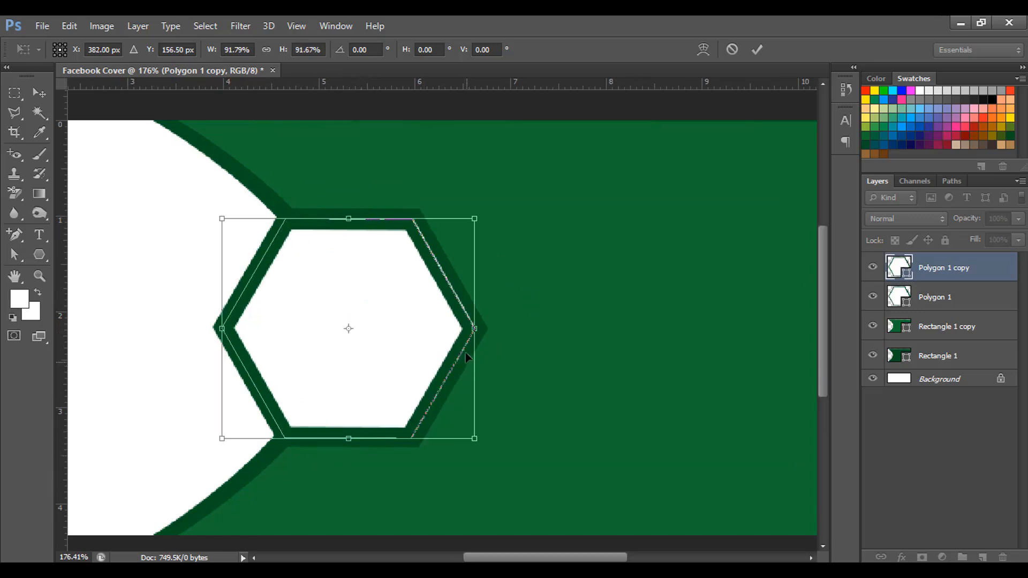
pyautogui.moveTo(474, 330); pyautogui.dragTo(477, 331)
pyautogui.scroll(-3, 419, 354)
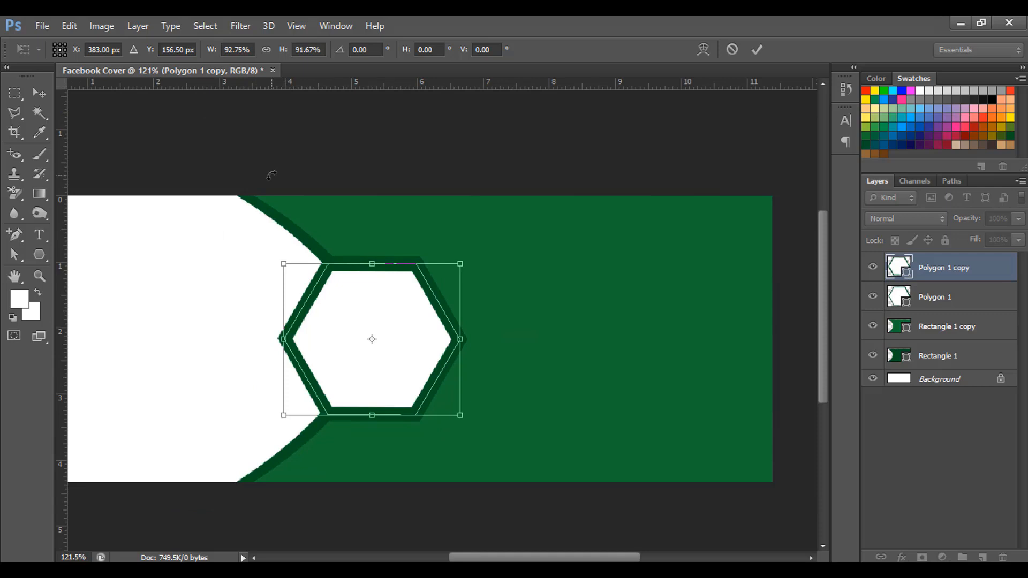
pyautogui.press('Return')
pyautogui.click(191, 49)
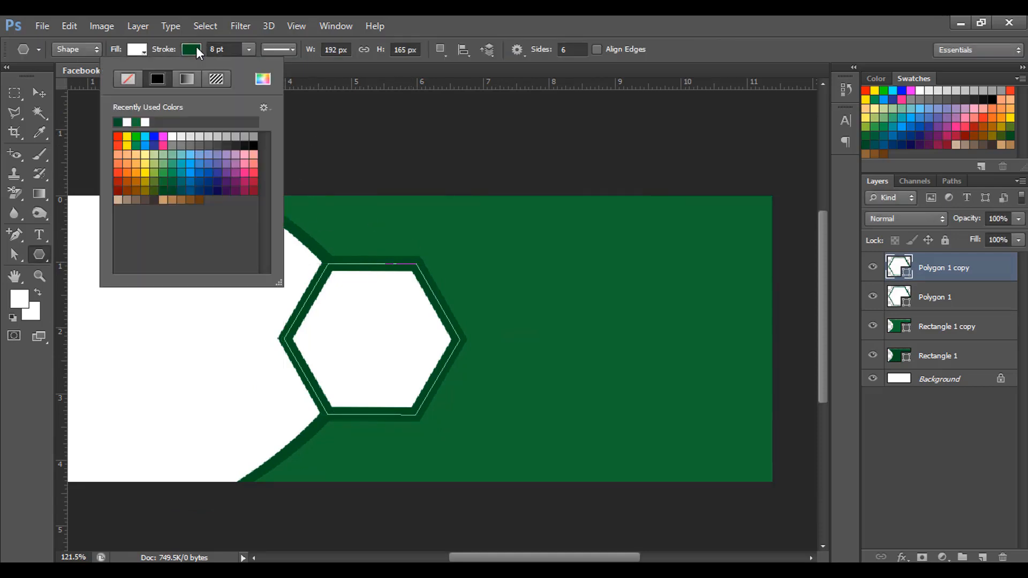
pyautogui.click(163, 179)
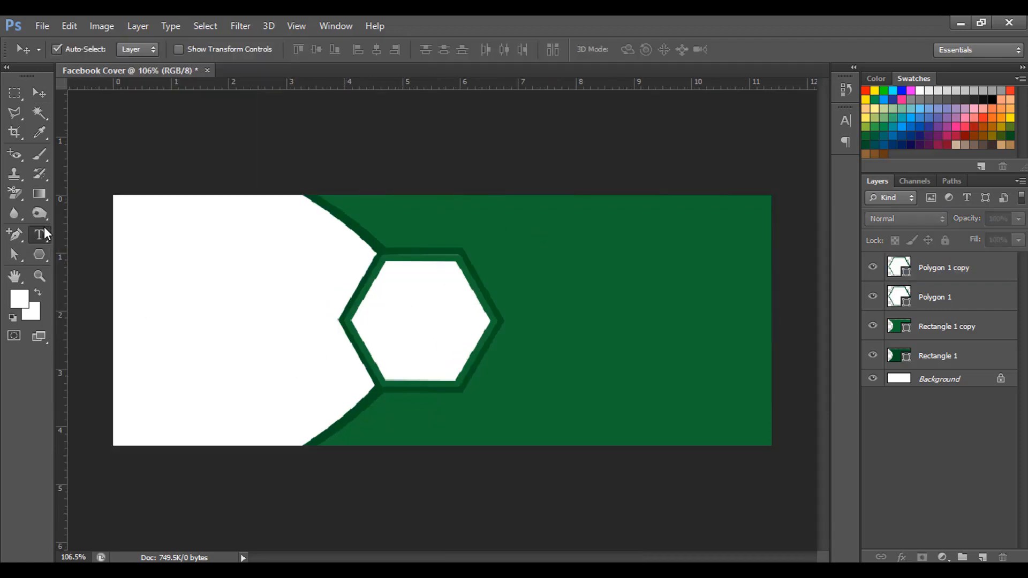
# Set the Type tool to the Li Sirajee Sheikh Unicode font with white (#ffffff) as the text colour.
pyautogui.press('t')
pyautogui.click(161, 50)
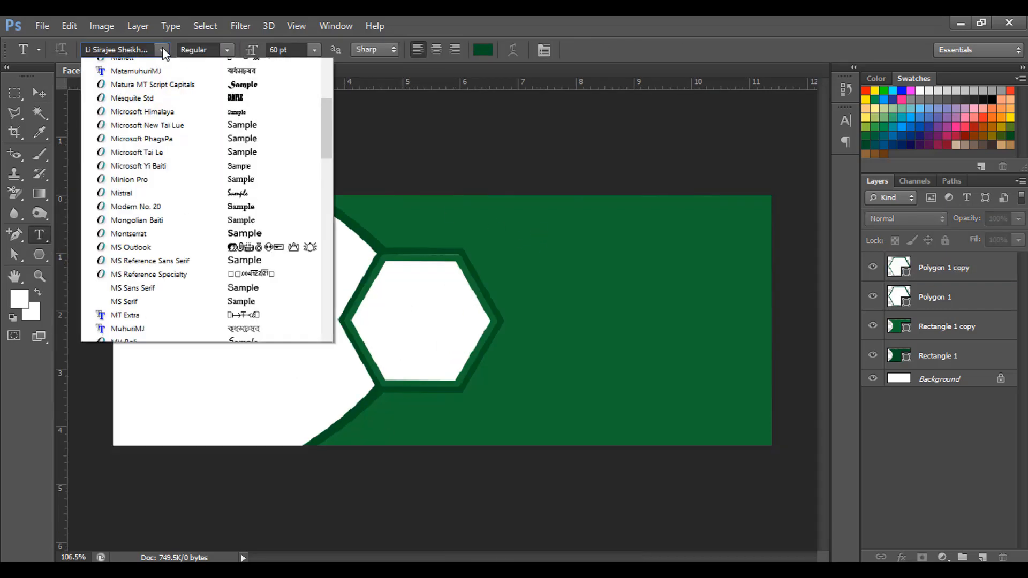
pyautogui.scroll(2, 182, 168)
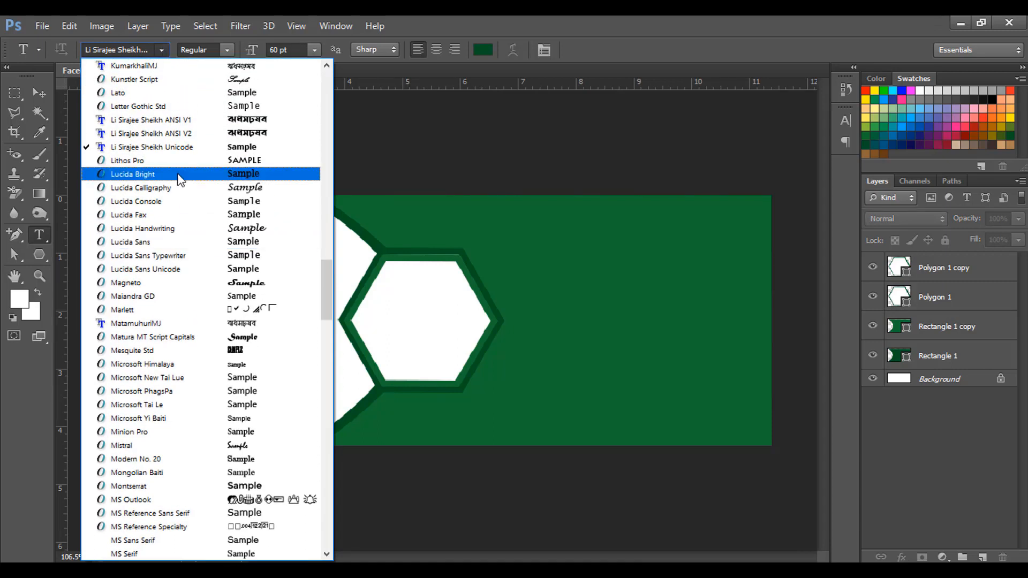
pyautogui.click(182, 153)
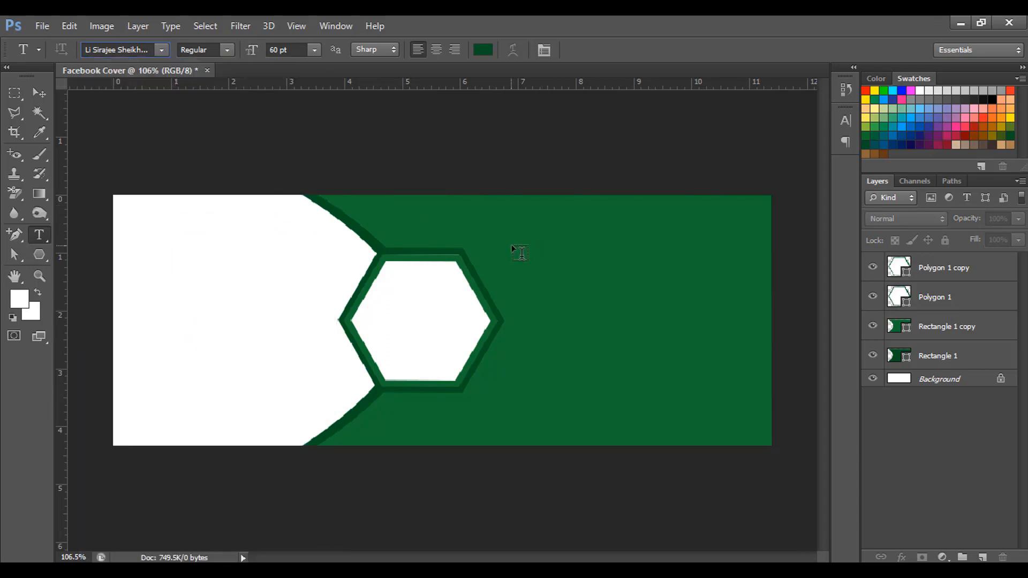
pyautogui.click(483, 49)
pyautogui.click(594, 195)
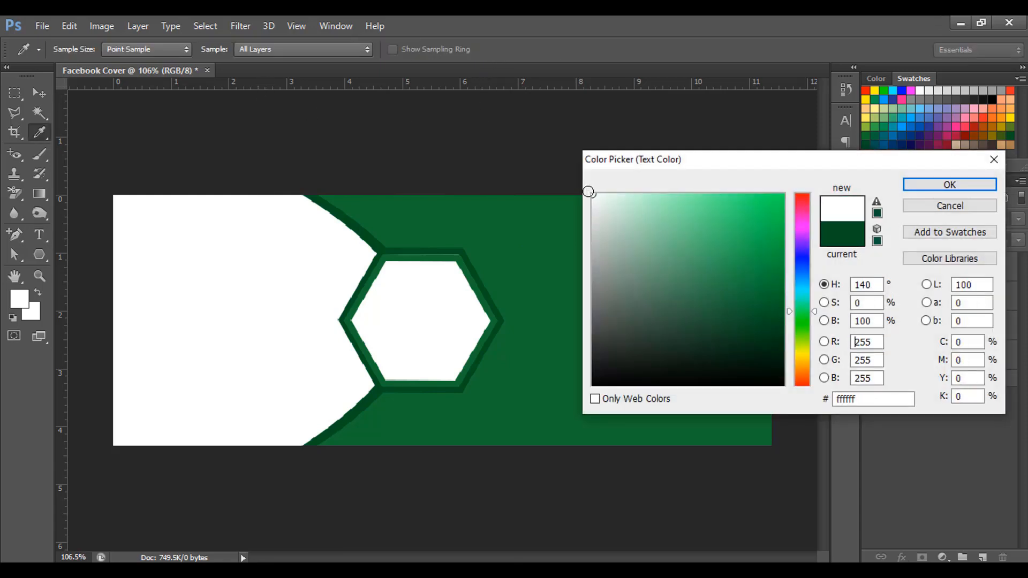
pyautogui.press('Return')
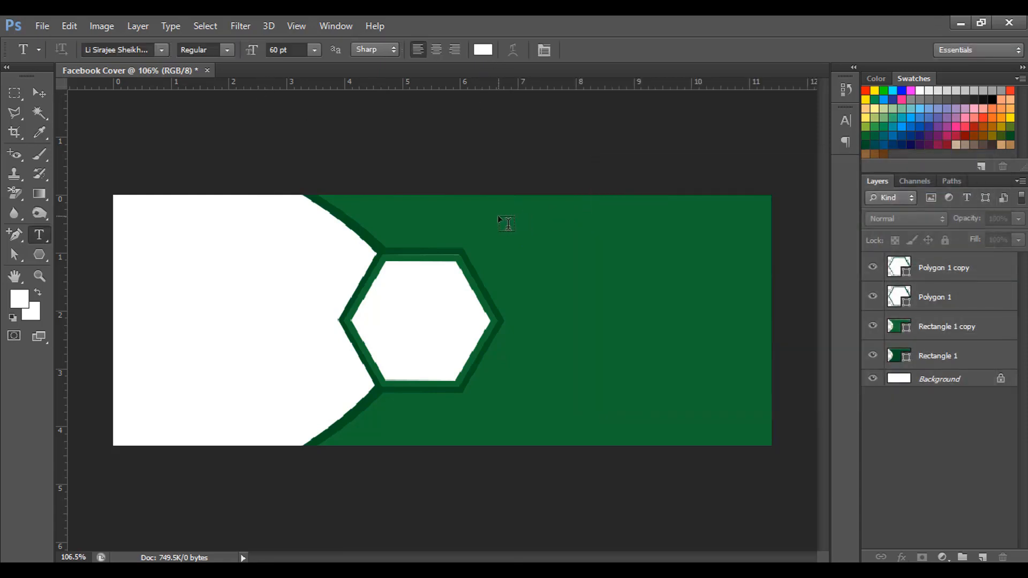
# Add the title "Tareq Academy" at the top of the green area and scale it down to about 45 pt to fit.
pyautogui.click(497, 215)
pyautogui.write('Tareq Academy')
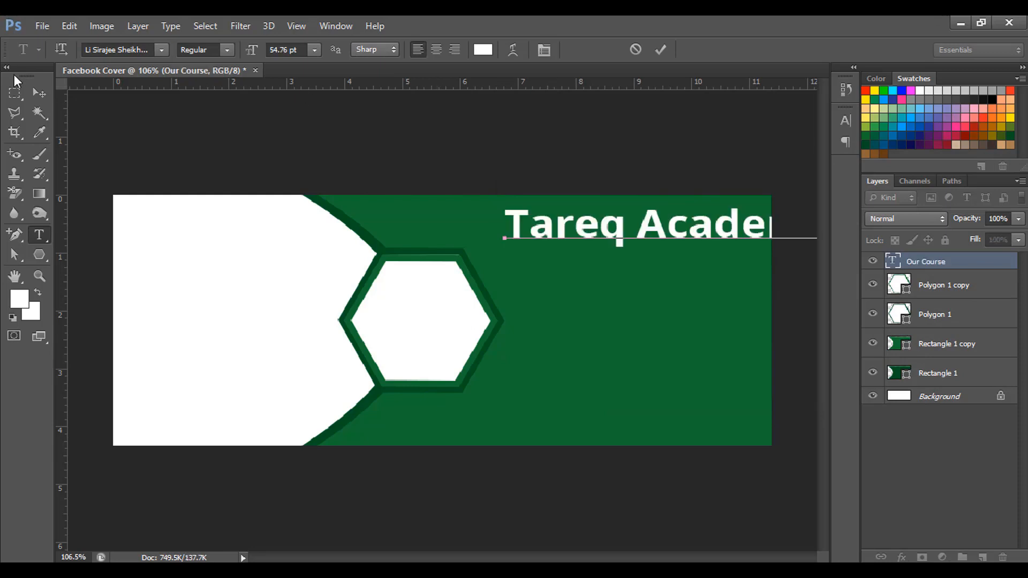
pyautogui.click(38, 93)
pyautogui.moveTo(624, 235); pyautogui.dragTo(561, 228)
pyautogui.hotkey('ctrl', 't')
pyautogui.moveTo(771, 198); pyautogui.dragTo(712, 235)
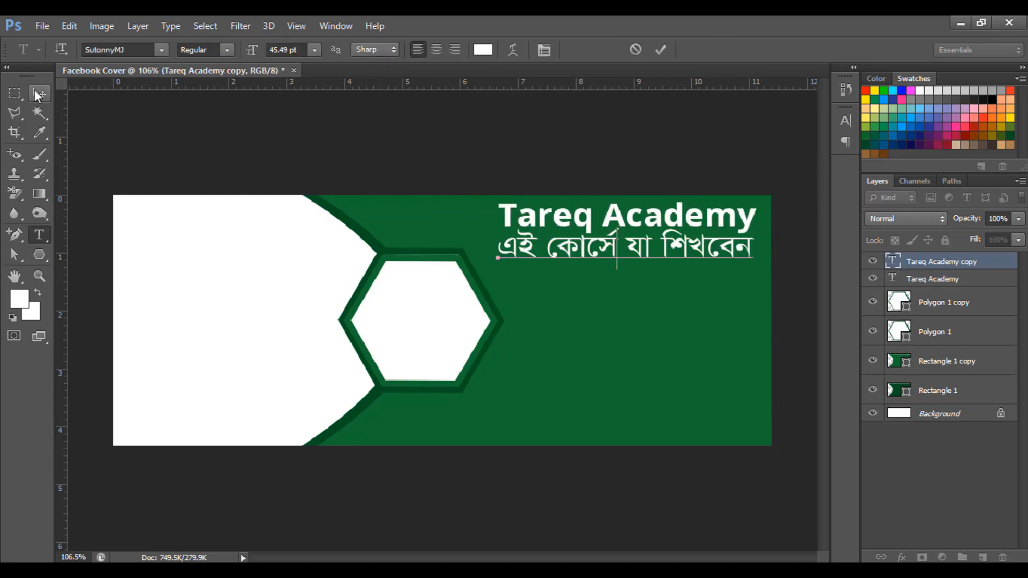
# Scale the Bangla subheading "এই কোর্সে যা শিখবেন" to about 61% and centre it below the title.
pyautogui.click(37, 92)
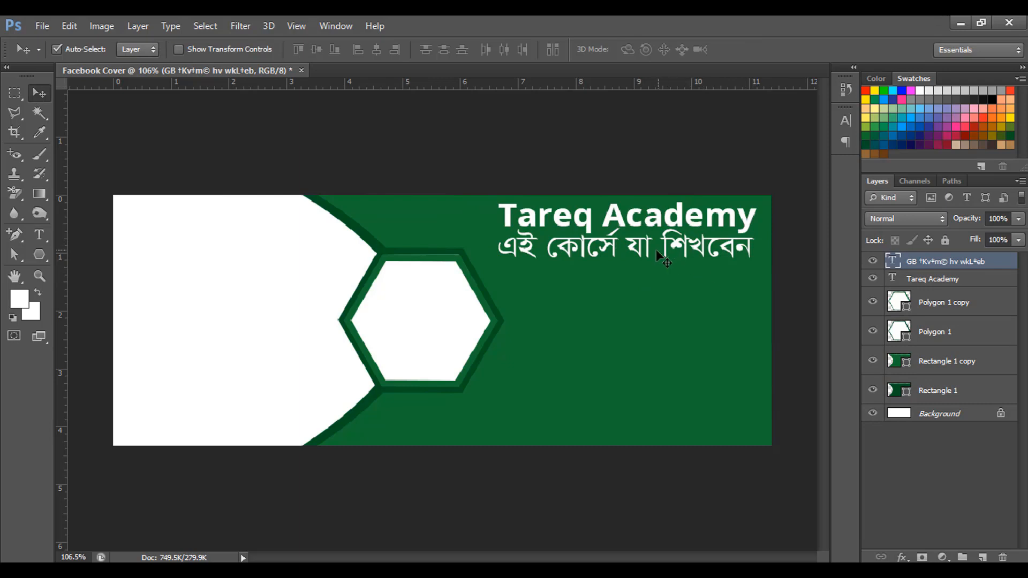
pyautogui.hotkey('ctrl', 't')
pyautogui.moveTo(749, 229); pyautogui.dragTo(695, 264)
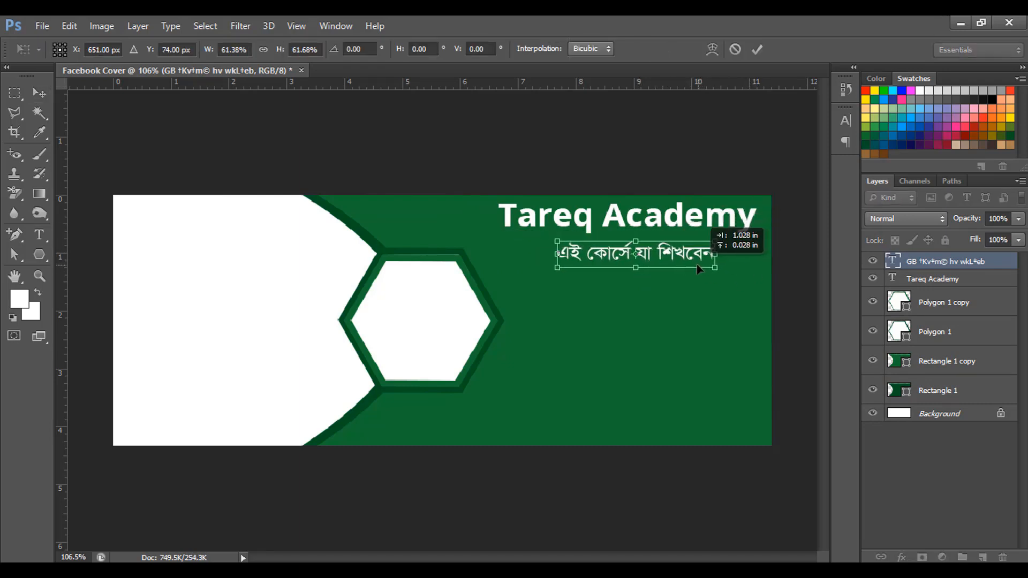
pyautogui.press('Return')
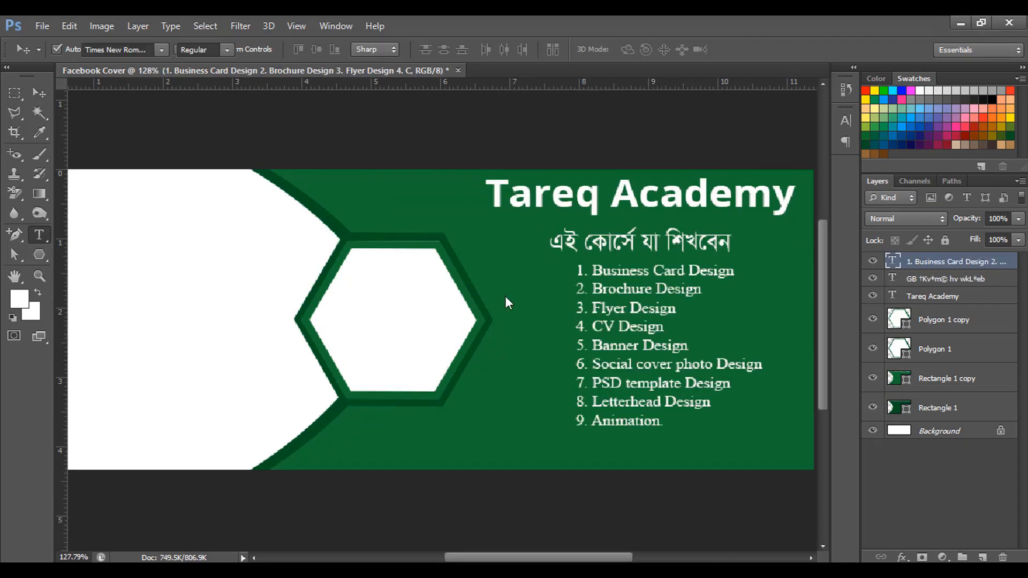
# Add the nine-item course list, "1. Business Card Design" to "9. Animation.", in 16.3 pt Times New Roman below the subheading.
pyautogui.press('t')
pyautogui.click(621, 270)
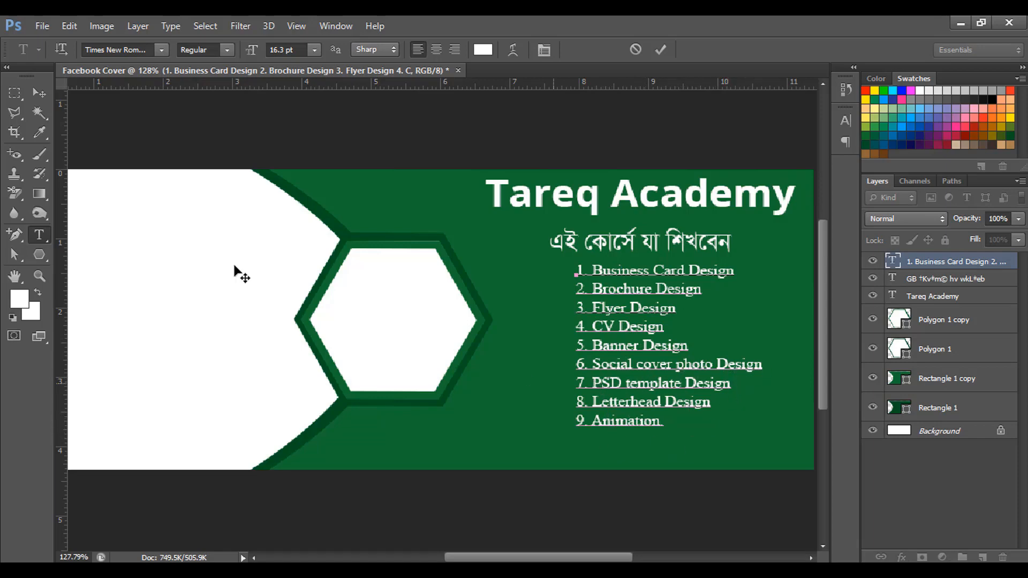
pyautogui.click(38, 93)
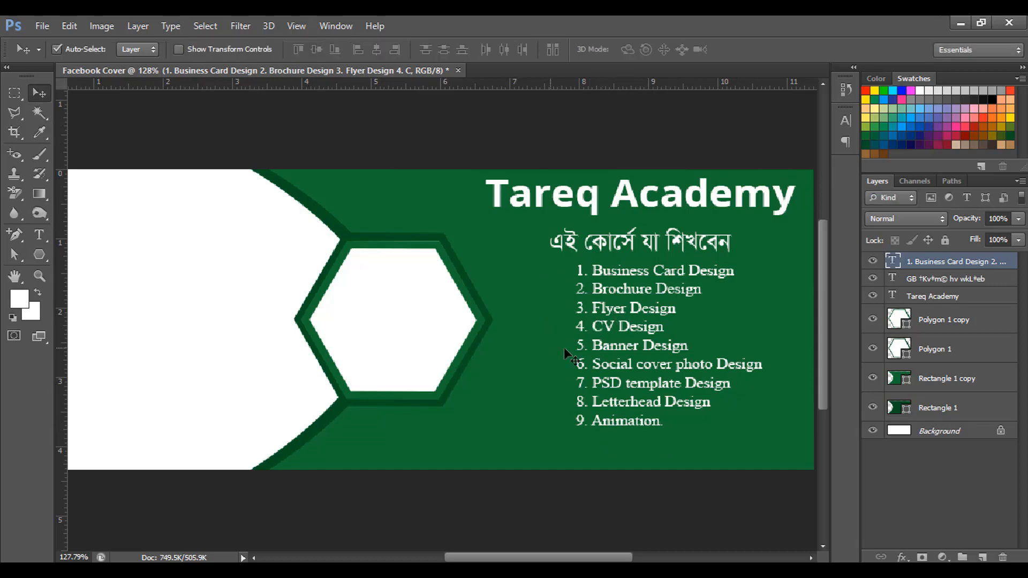
# Shrink the placed YouTube logo to a small icon and position it at the cover's bottom edge, just inside the green curve.
pyautogui.scroll(-3, 564, 348)
pyautogui.scroll(2, 609, 384)
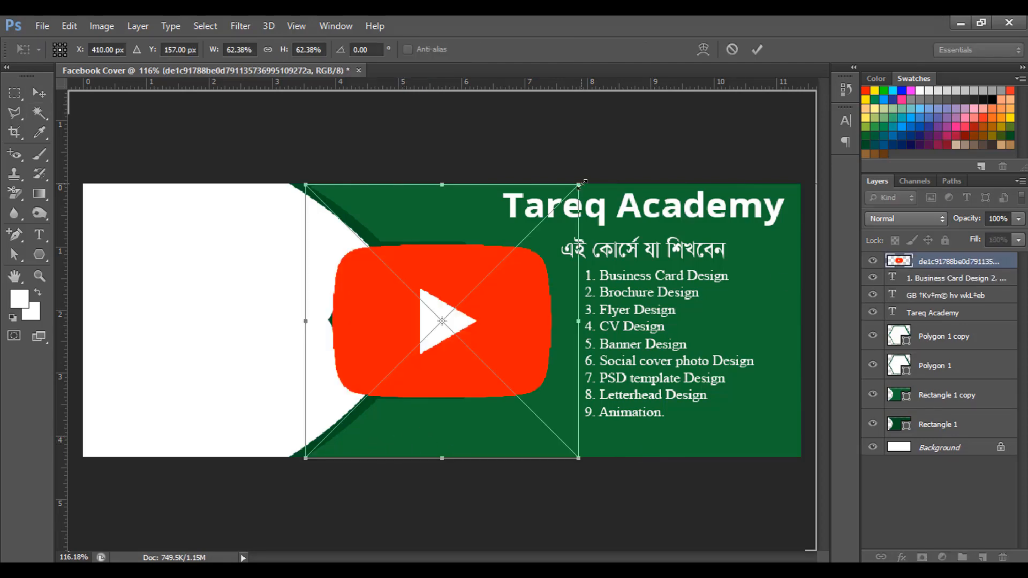
pyautogui.moveTo(578, 185); pyautogui.dragTo(342, 416)
pyautogui.scroll(3, 368, 462)
pyautogui.moveTo(272, 454); pyautogui.dragTo(324, 450)
pyautogui.press('Return')
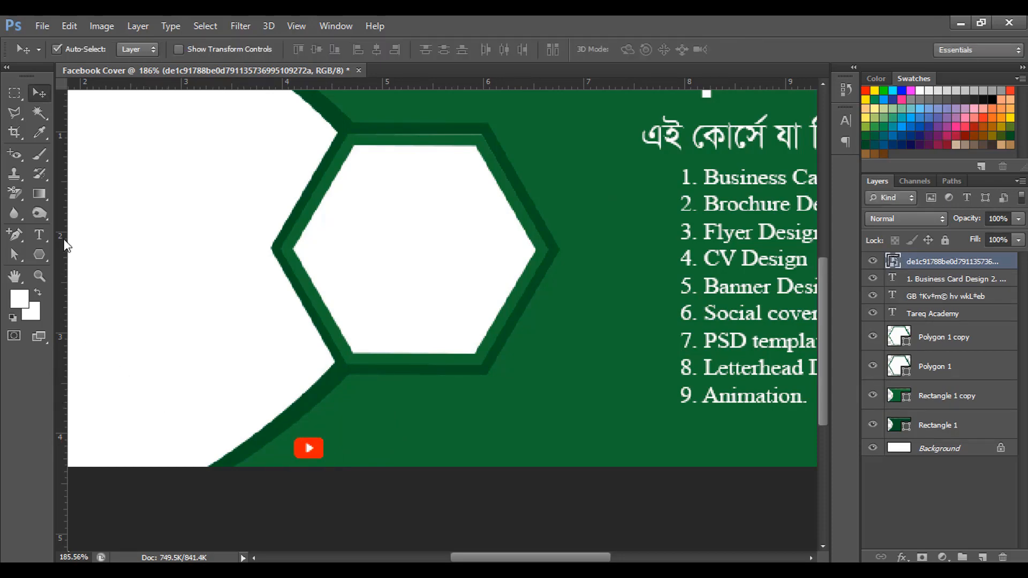
# Add the white text "tareqacademyvideo" in 10 pt Times New Roman beside the YouTube logo.
pyautogui.click(50, 232)
pyautogui.click(340, 447)
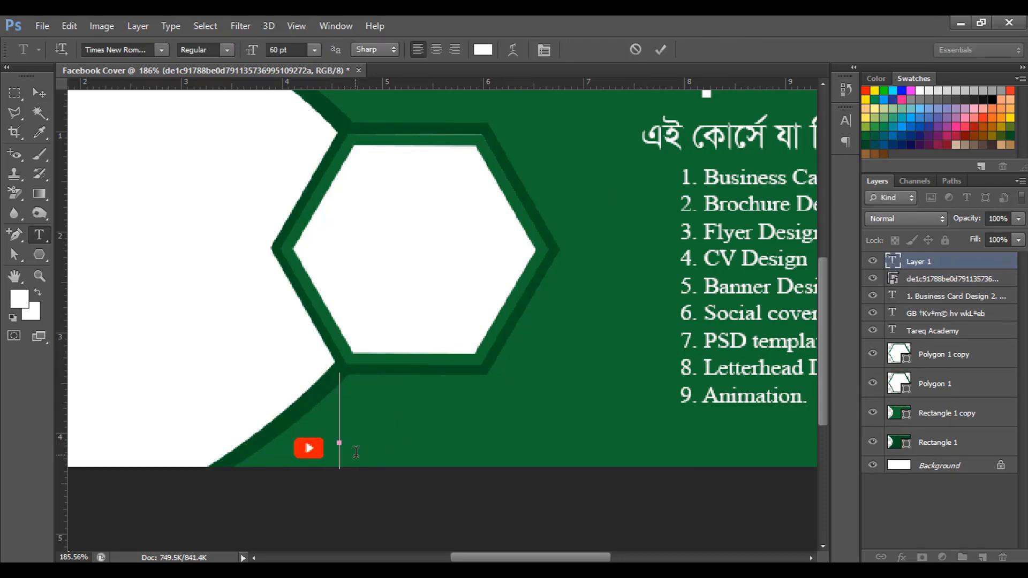
pyautogui.click(314, 50)
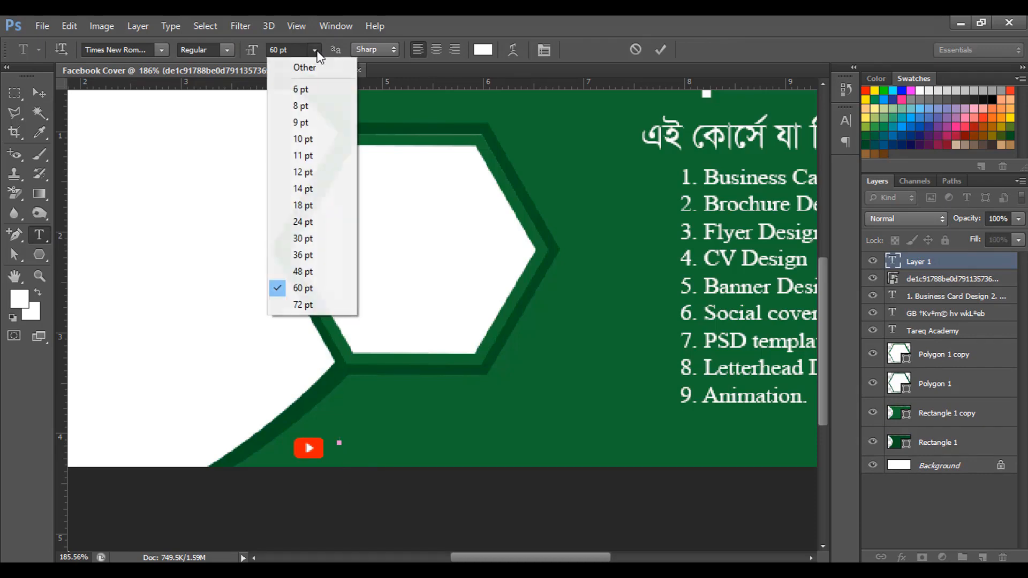
pyautogui.click(306, 139)
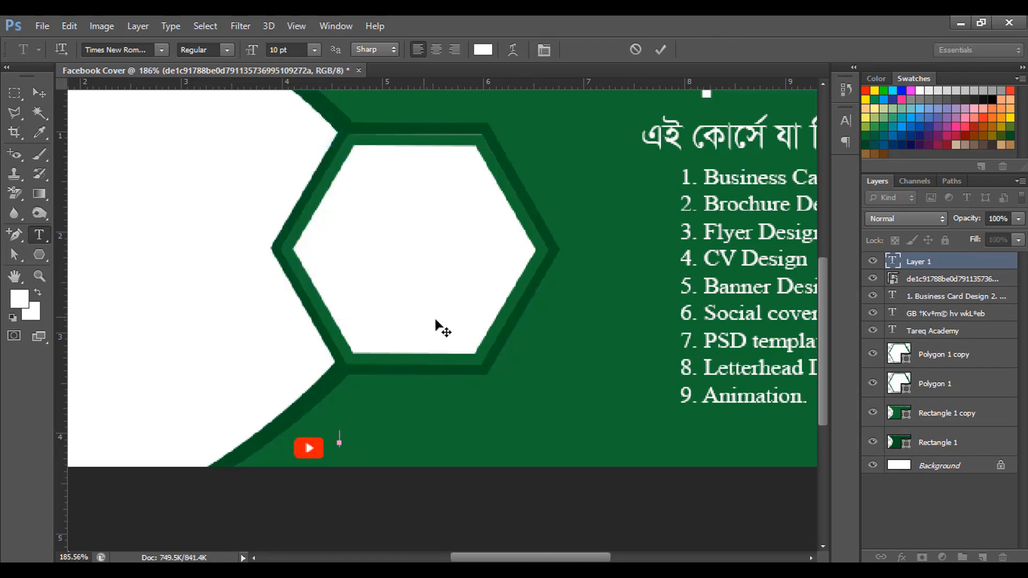
pyautogui.write('tareqacademyvideo')
pyautogui.hotkey('ctrl', 'Return')
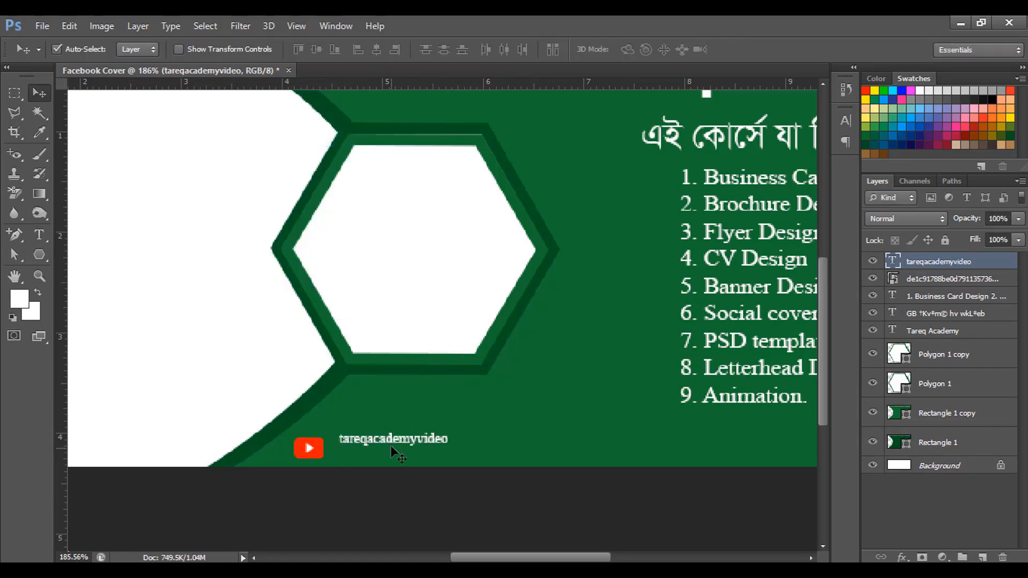
# Enlarge the "tareqacademyvideo" label, align it with the YouTube logo, and place a copy of it beyond the Facebook logo.
pyautogui.hotkey('ctrl', 't')
pyautogui.moveTo(445, 453); pyautogui.dragTo(474, 458)
pyautogui.press('Return')
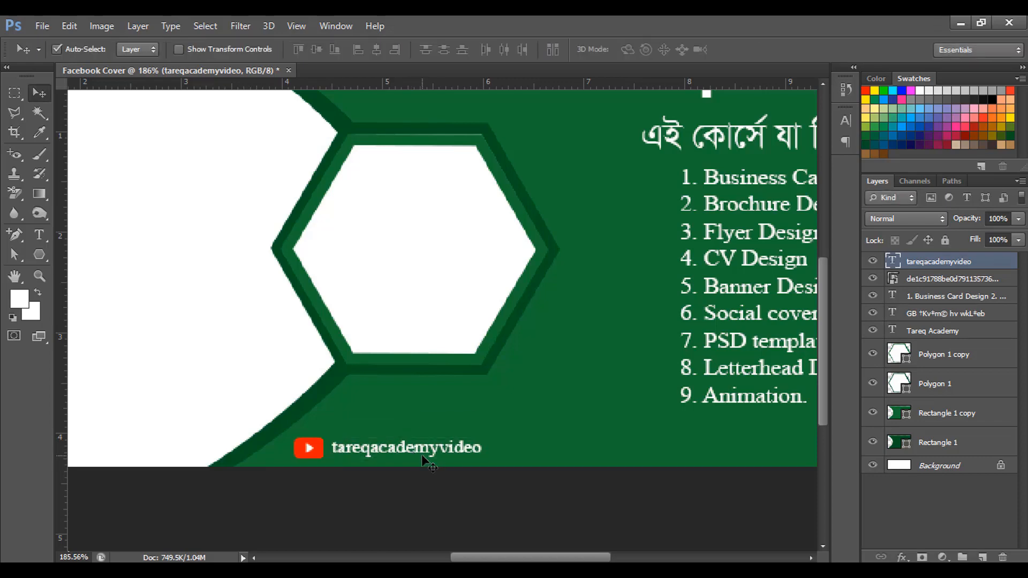
pyautogui.scroll(-1, 464, 444)
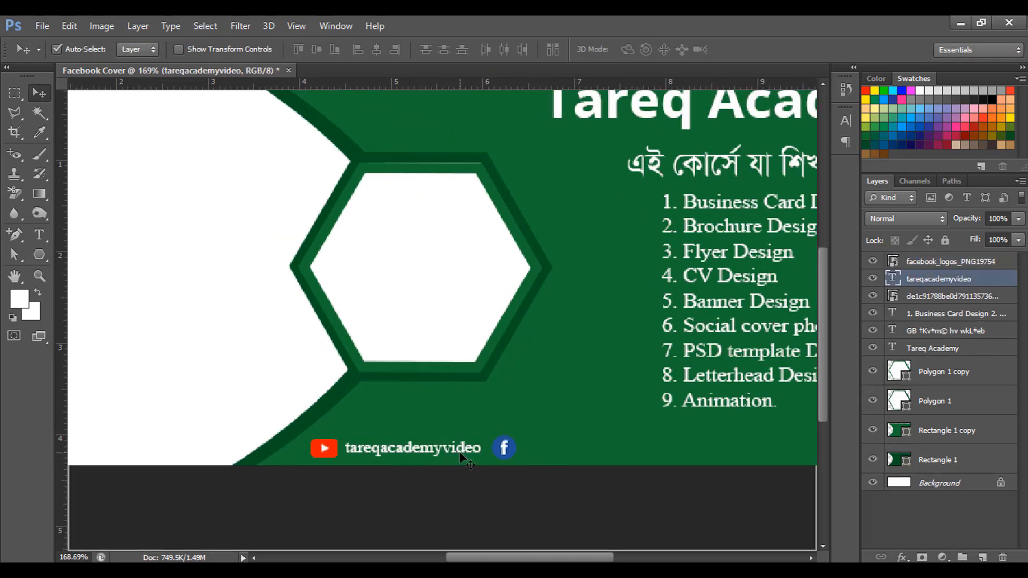
pyautogui.moveTo(466, 459); pyautogui.dragTo(648, 451)
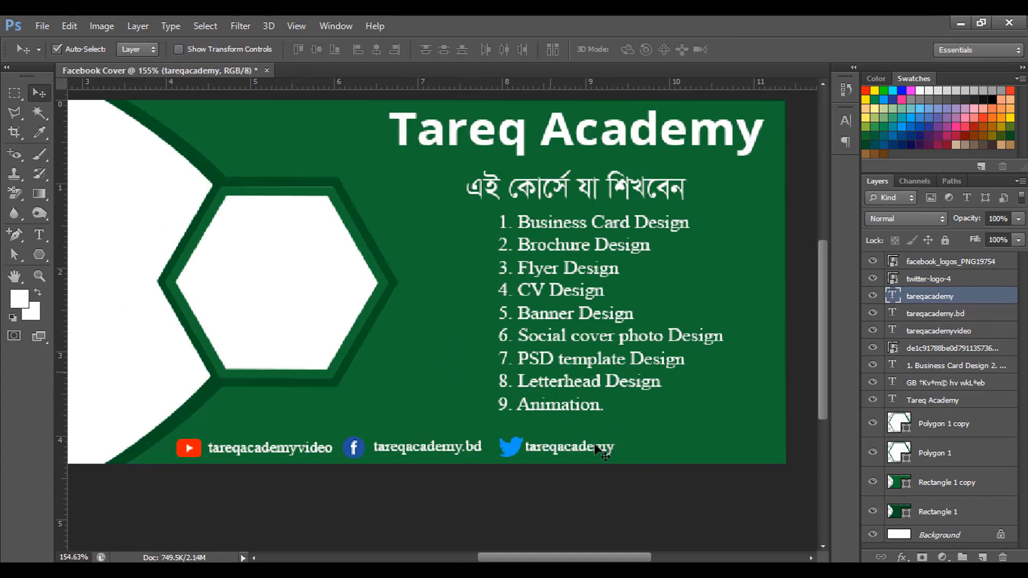
# Group all the text and social logo layers, from the Facebook logo down to the "Tareq Academy" title.
pyautogui.scroll(-4, 598, 449)
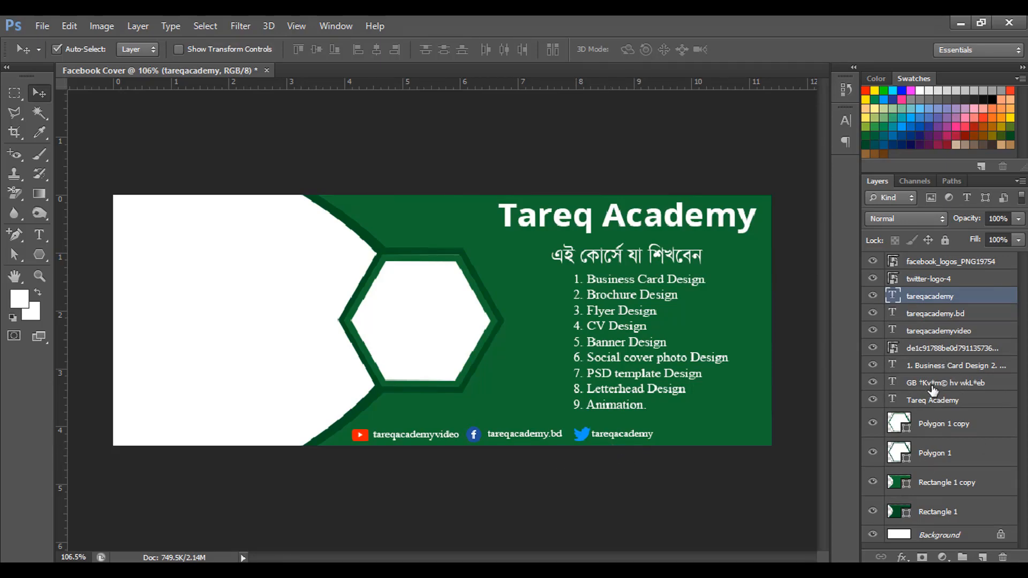
pyautogui.click(932, 262)
pyautogui.keyDown('shift'); pyautogui.click(934, 278); pyautogui.keyUp('shift')
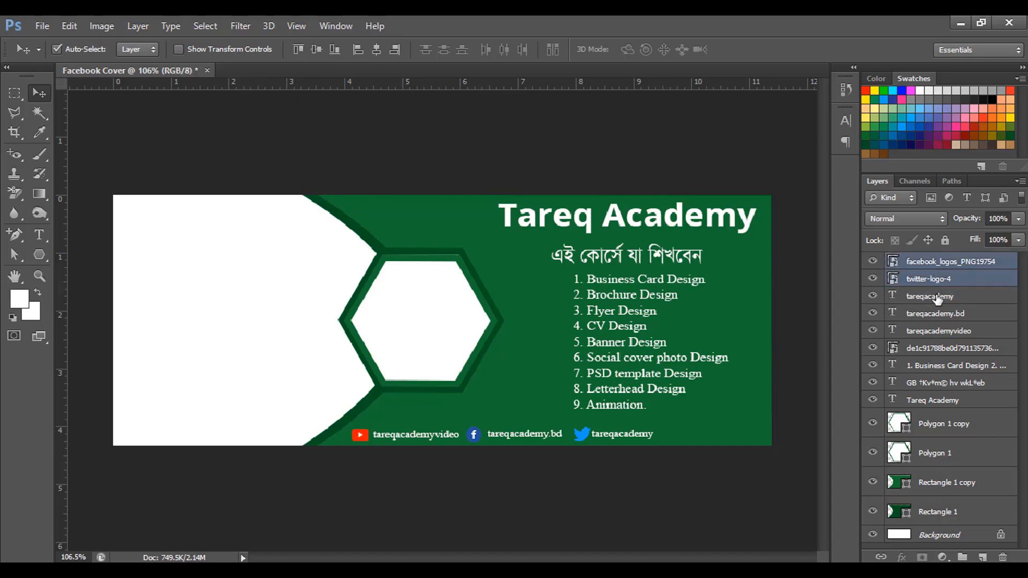
pyautogui.keyDown('shift'); pyautogui.click(936, 297); pyautogui.keyUp('shift')
pyautogui.keyDown('shift'); pyautogui.click(937, 314); pyautogui.keyUp('shift')
pyautogui.keyDown('shift'); pyautogui.click(937, 331); pyautogui.keyUp('shift')
pyautogui.keyDown('shift'); pyautogui.click(936, 348); pyautogui.keyUp('shift')
pyautogui.keyDown('shift'); pyautogui.click(934, 366); pyautogui.keyUp('shift')
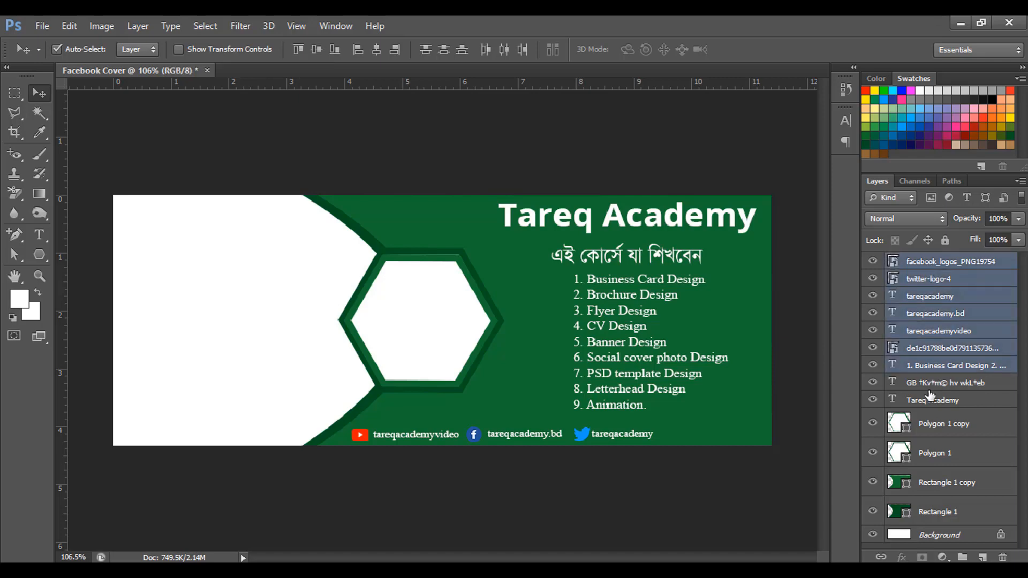
pyautogui.keyDown('shift'); pyautogui.click(929, 386); pyautogui.keyUp('shift')
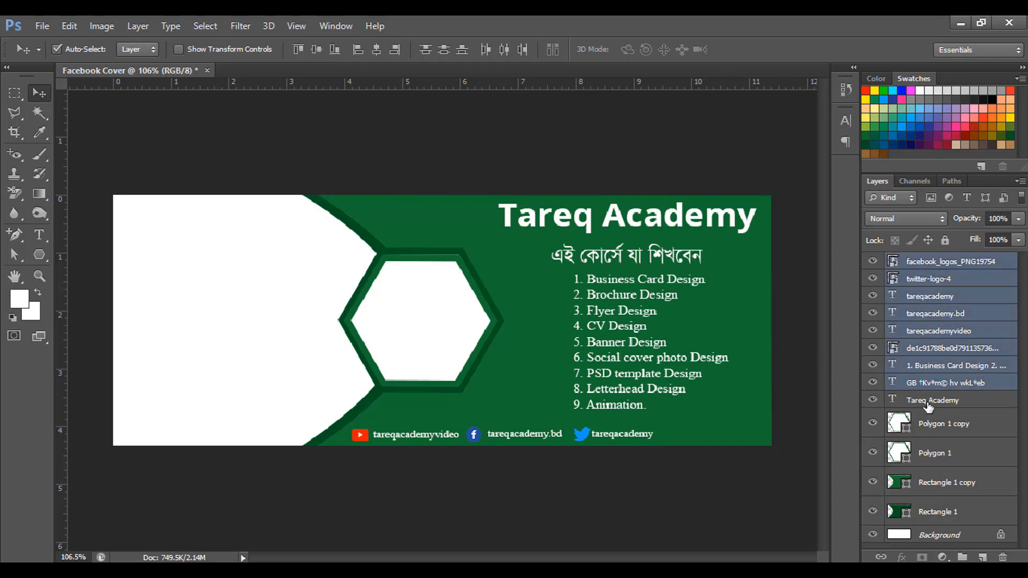
pyautogui.keyDown('shift'); pyautogui.click(931, 401); pyautogui.keyUp('shift')
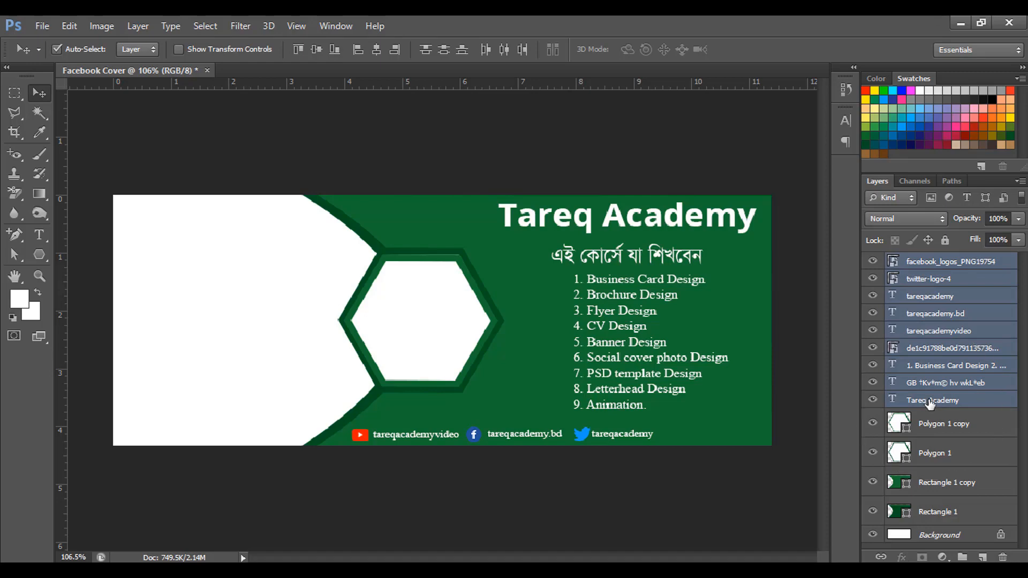
pyautogui.hotkey('ctrl', 'g')
pyautogui.click(955, 290)
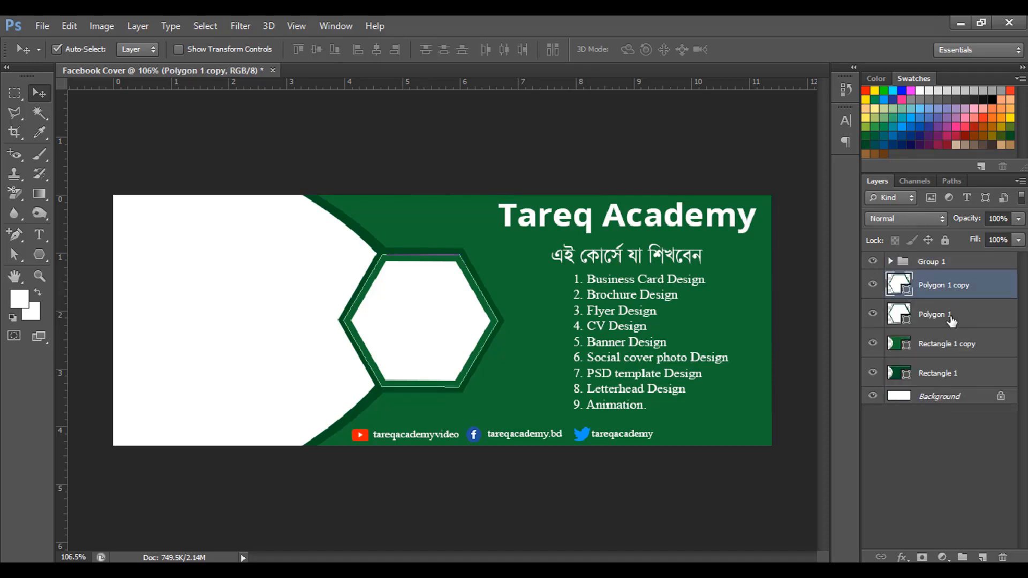
pyautogui.keyDown('shift'); pyautogui.click(951, 320); pyautogui.keyUp('shift')
pyautogui.keyDown('shift'); pyautogui.click(952, 347); pyautogui.keyUp('shift')
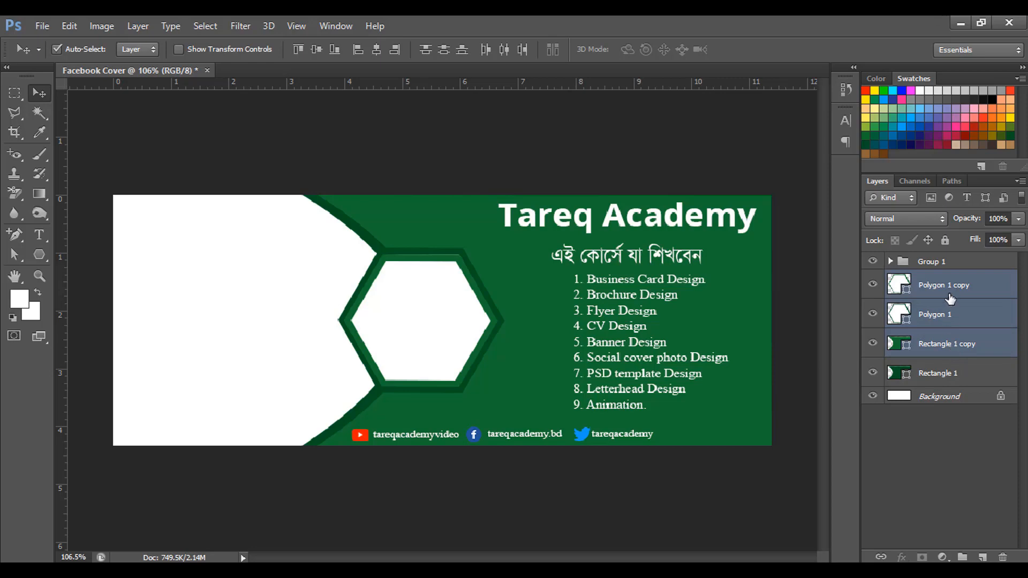
pyautogui.click(955, 419)
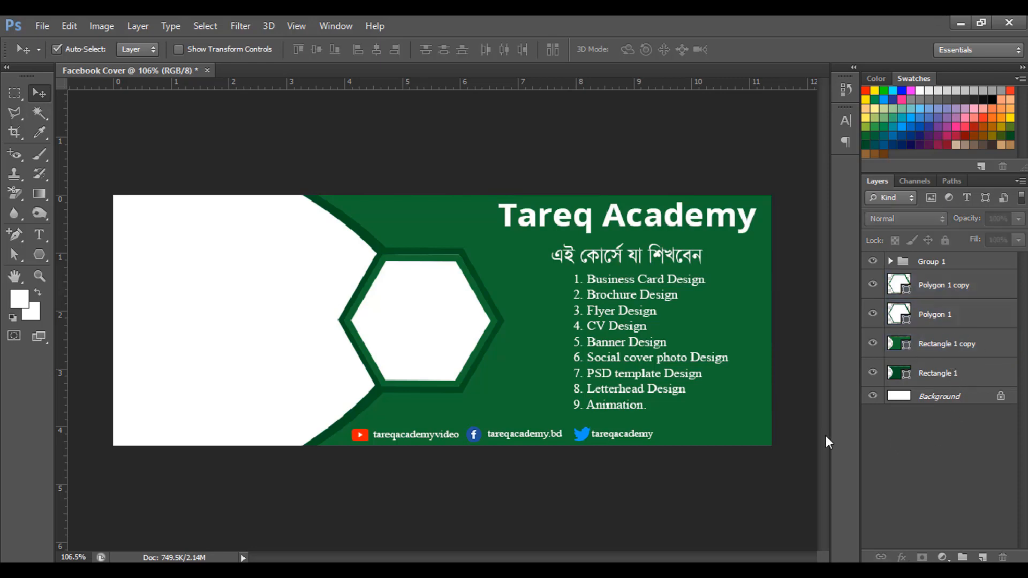
pyautogui.click(410, 306)
pyautogui.moveTo(410, 306); pyautogui.dragTo(458, 325)
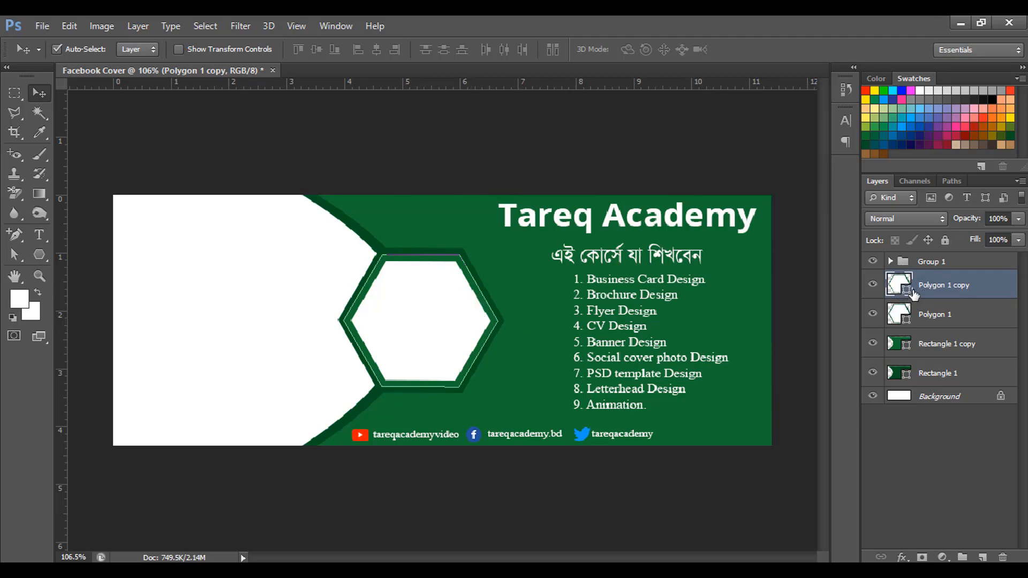
pyautogui.click(949, 313)
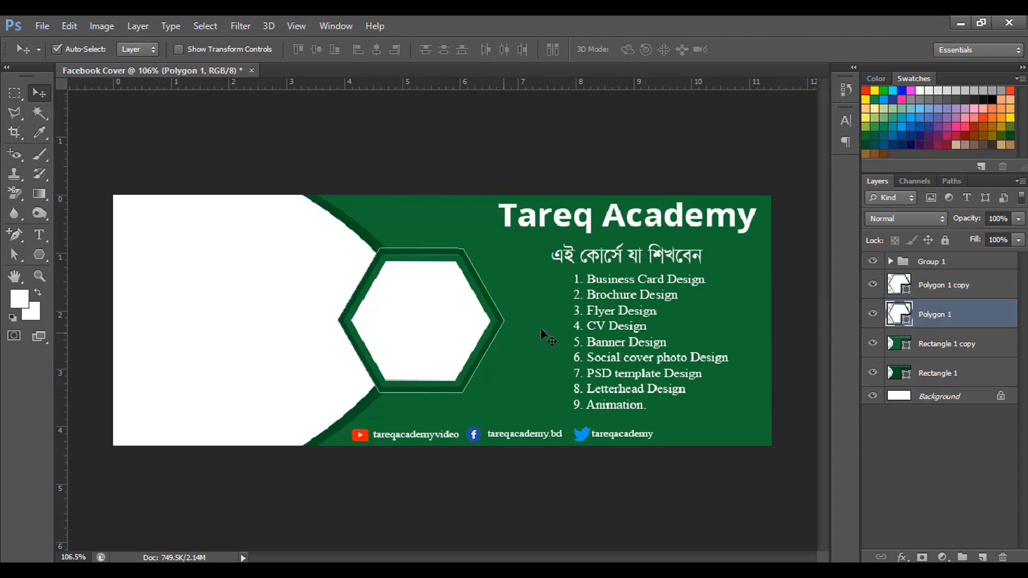
# Duplicate the "Polygon 1 copy" hexagon layer and remove the duplicate's stroke, keeping its white fill.
pyautogui.click(946, 292)
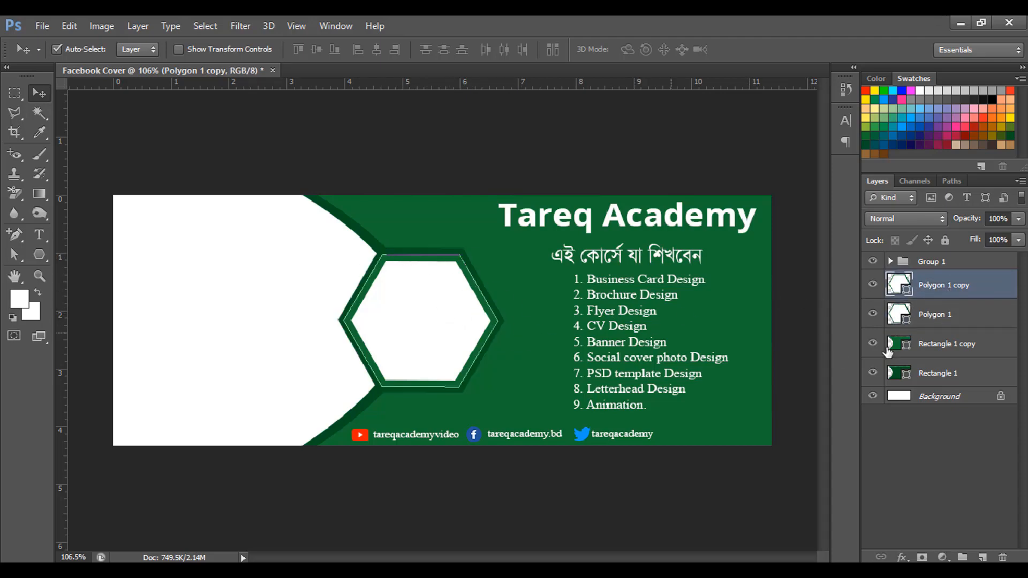
pyautogui.hotkey('ctrl', 'j')
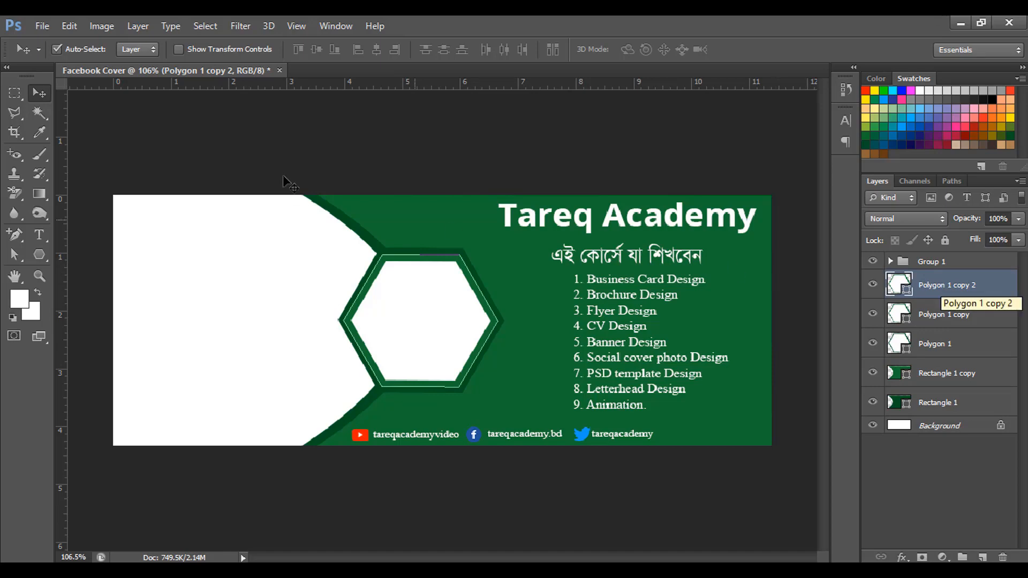
pyautogui.click(39, 254)
pyautogui.click(137, 49)
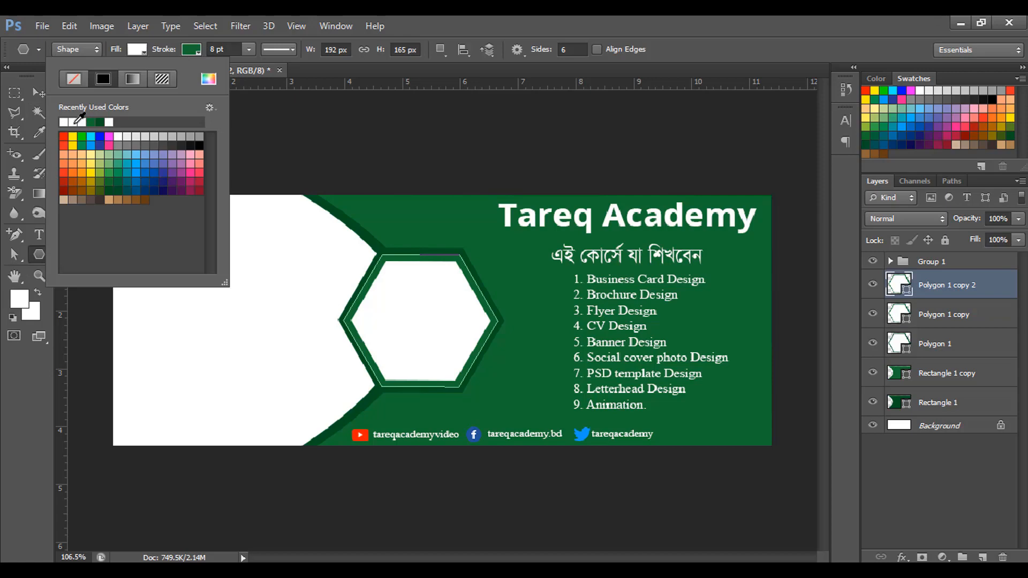
pyautogui.click(137, 51)
pyautogui.click(193, 49)
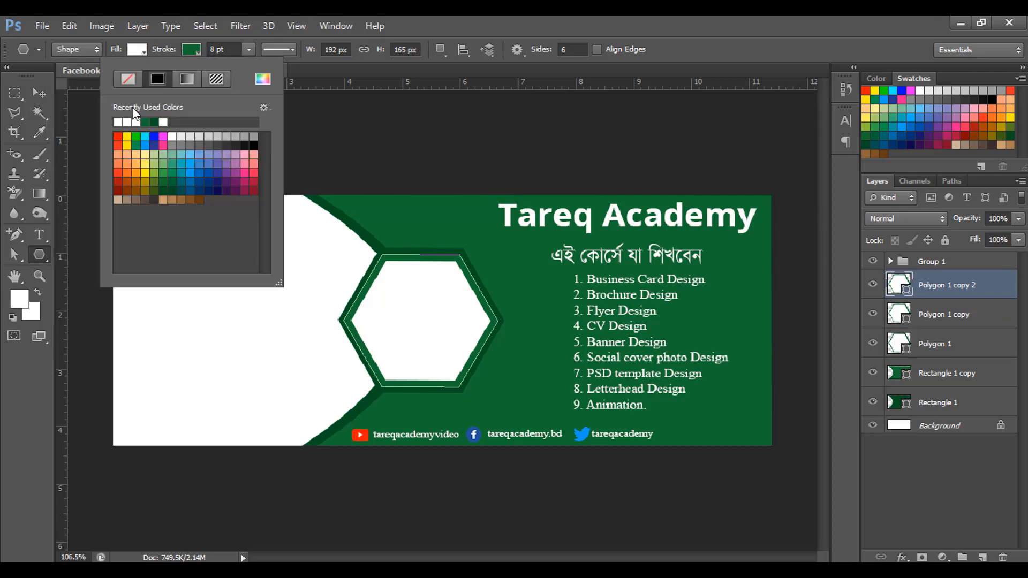
pyautogui.click(129, 77)
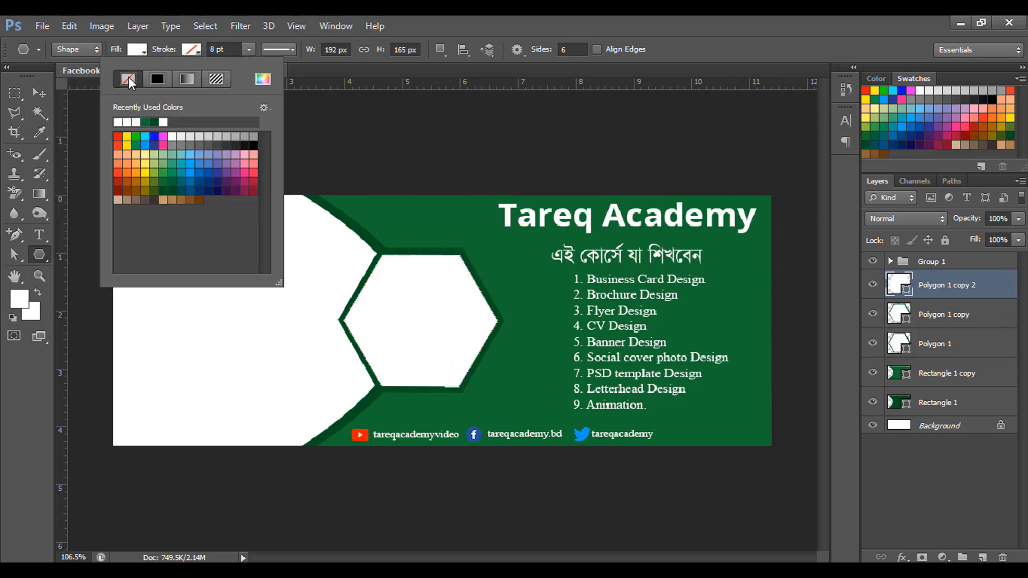
pyautogui.click(194, 51)
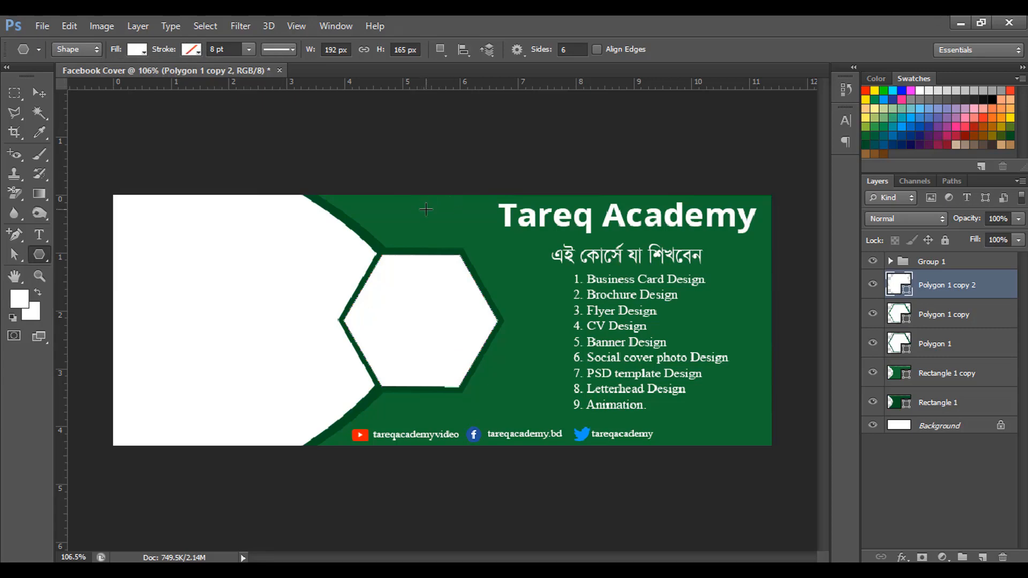
# Shrink the strokeless hexagon to 173 × 149 px so it fits exactly inside the green hexagon border.
pyautogui.hotkey('ctrl', 't')
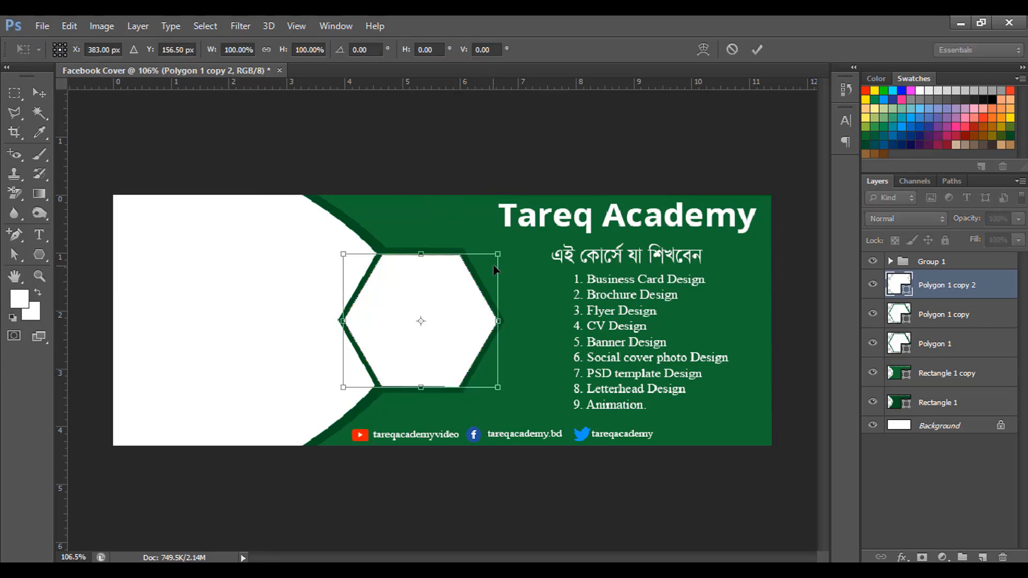
pyautogui.moveTo(498, 254); pyautogui.dragTo(488, 263)
pyautogui.scroll(2, 573, 310)
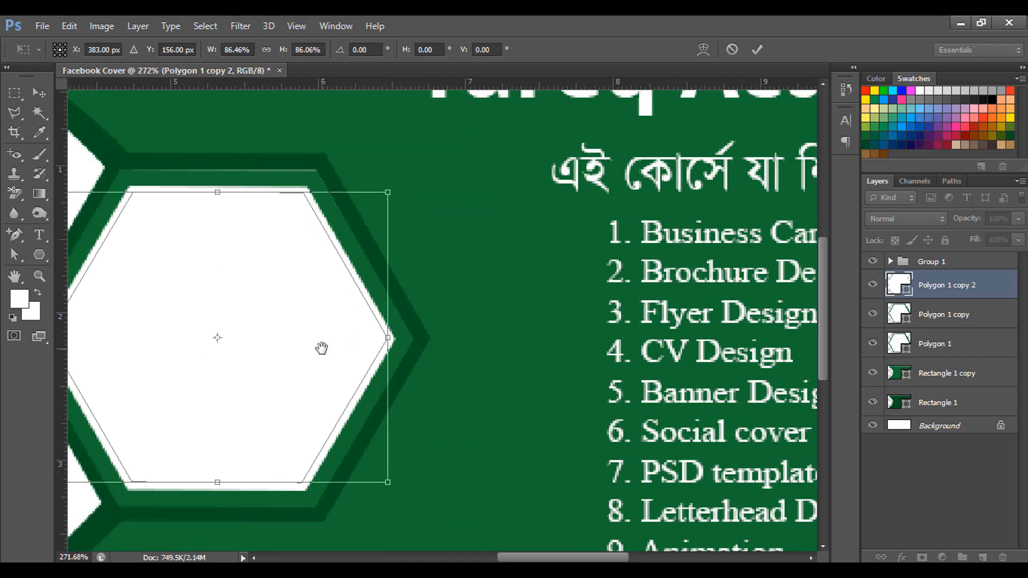
pyautogui.moveTo(322, 349); pyautogui.dragTo(484, 335)
pyautogui.moveTo(407, 195); pyautogui.dragTo(408, 187)
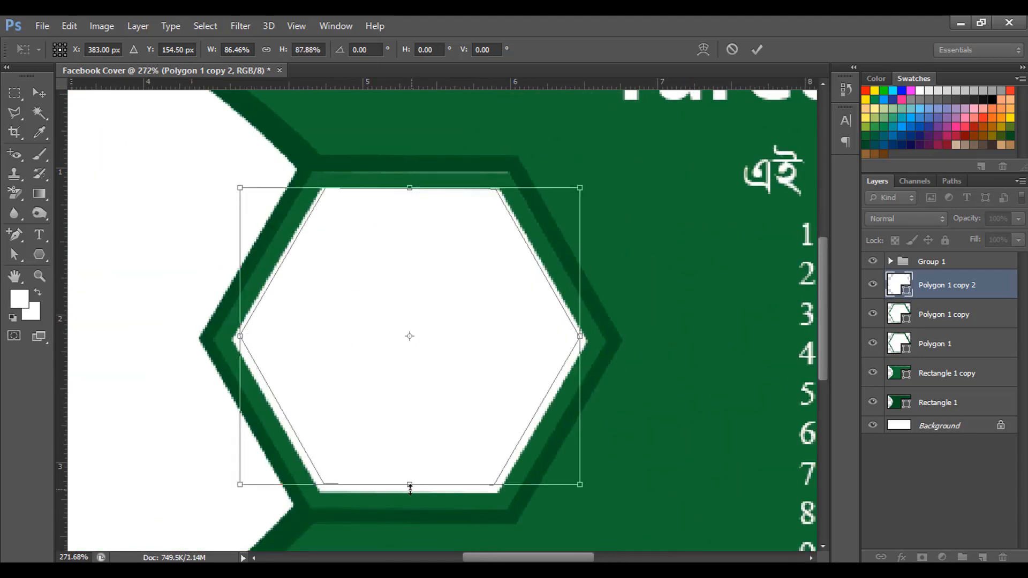
pyautogui.moveTo(410, 485); pyautogui.dragTo(410, 491)
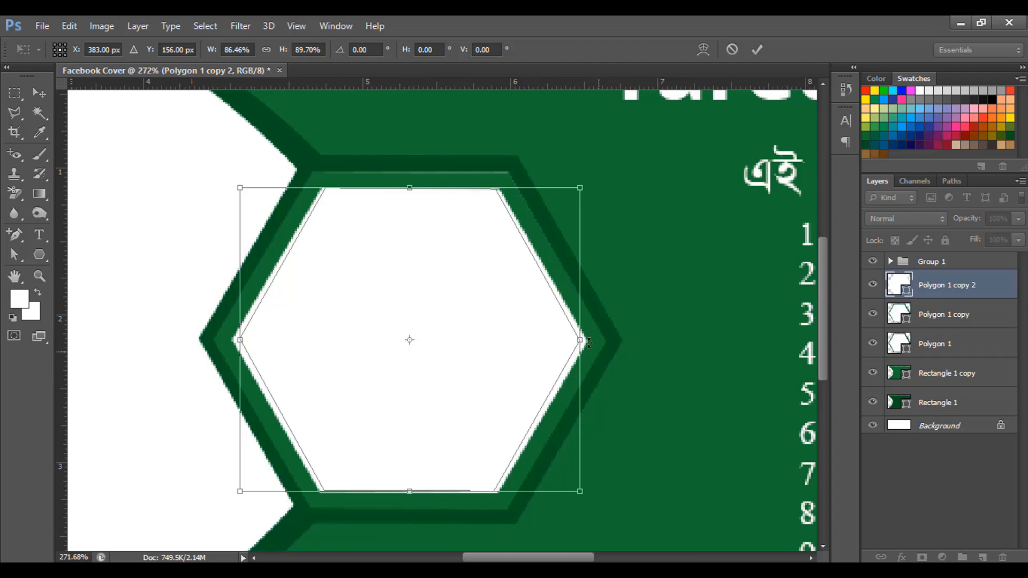
pyautogui.moveTo(580, 340); pyautogui.dragTo(587, 339)
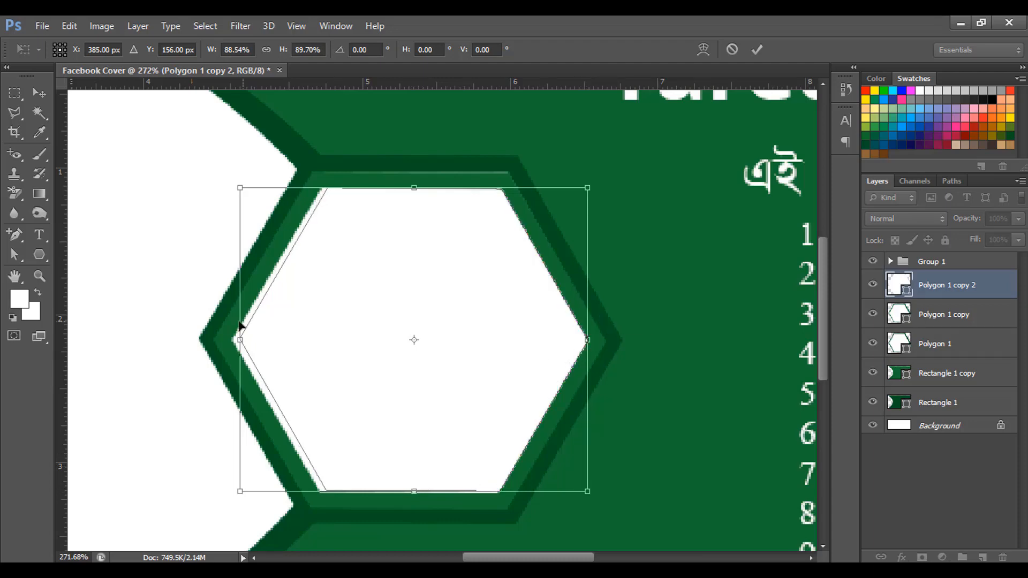
pyautogui.moveTo(240, 341); pyautogui.dragTo(233, 341)
pyautogui.press('Return')
pyautogui.scroll(-3, 420, 448)
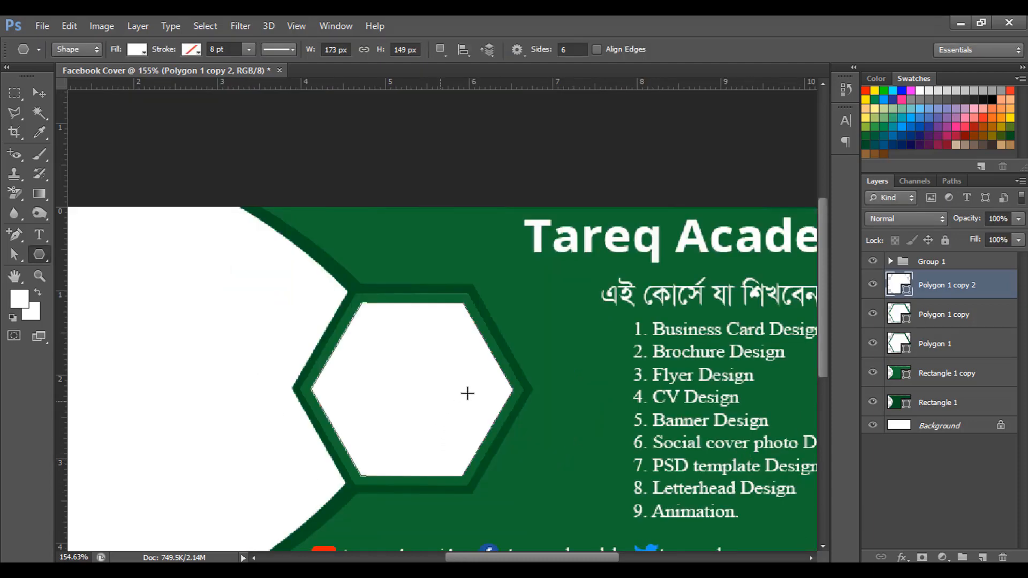
pyautogui.moveTo(581, 435); pyautogui.dragTo(578, 390)
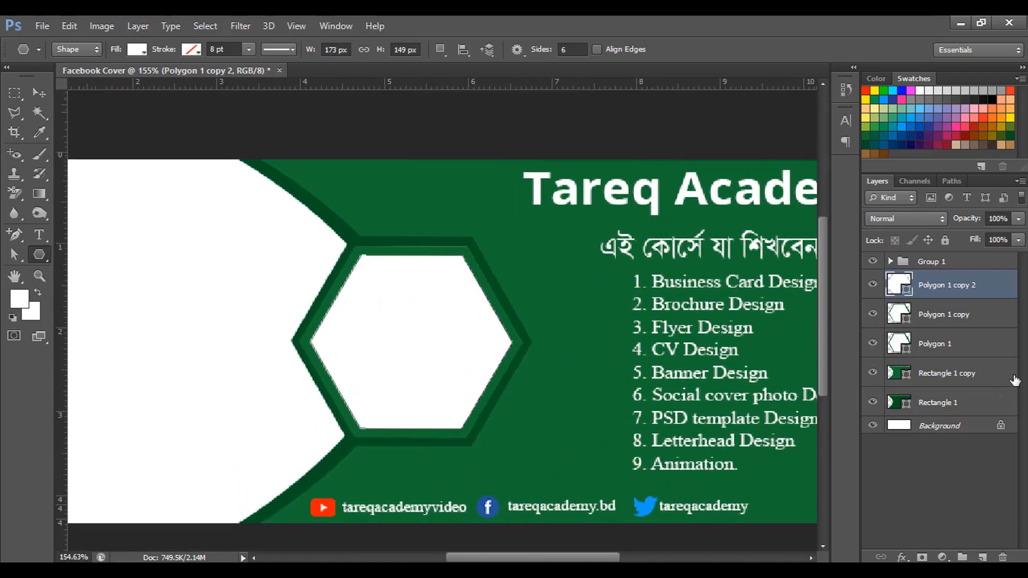
# Rasterize the inner white hexagon layer and convert it to a smart object.
pyautogui.rightClick(919, 289)
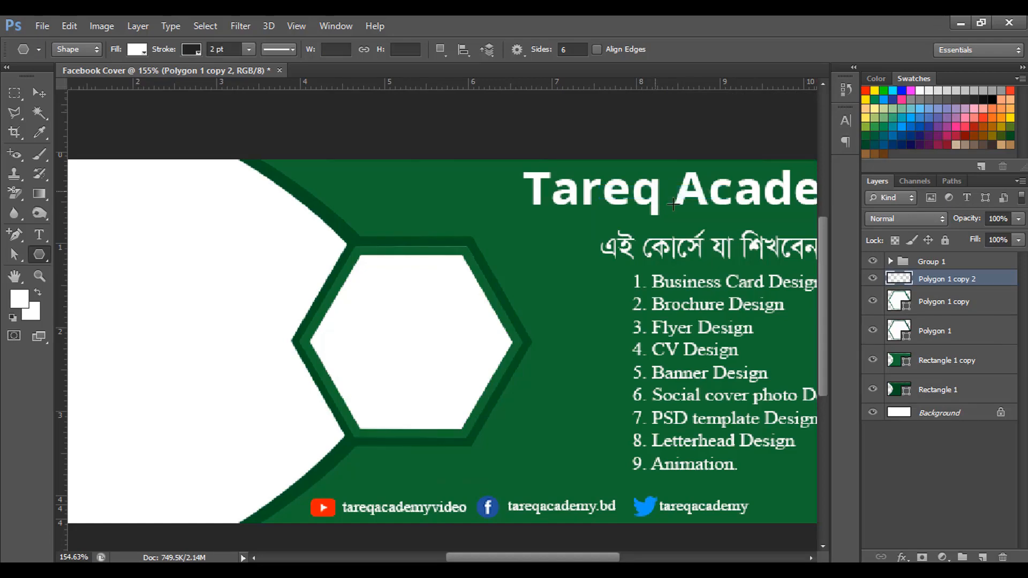
pyautogui.rightClick(946, 282)
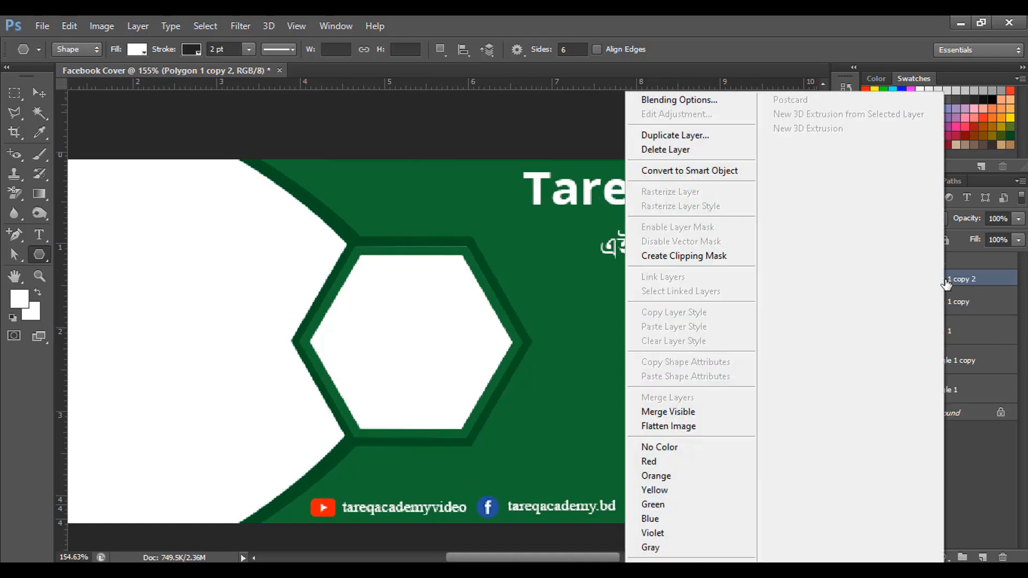
pyautogui.click(708, 170)
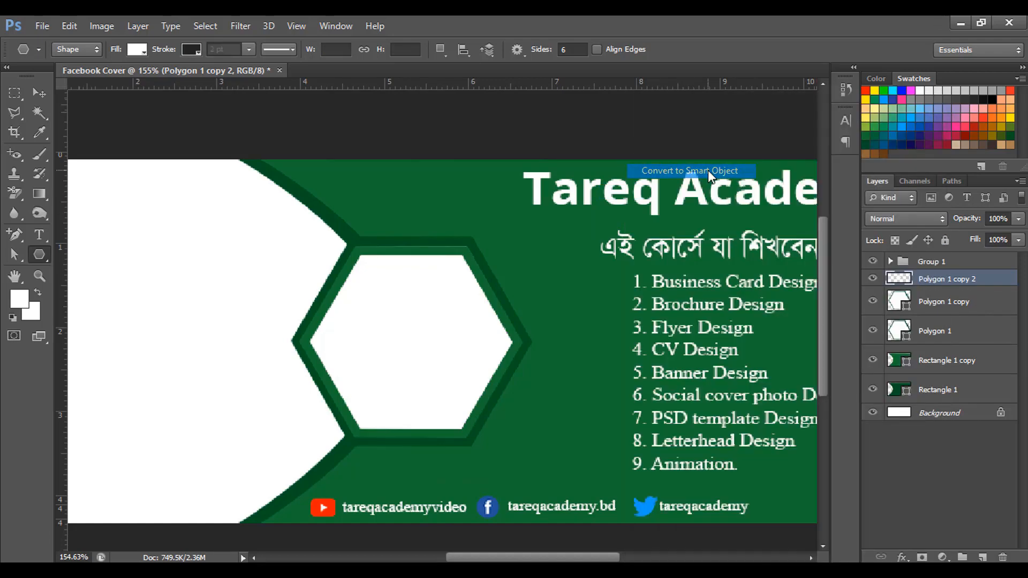
# Open the hexagon smart object's contents and place the "Tareq Academy" logo from the Logo folder in it.
pyautogui.doubleClick(893, 280)
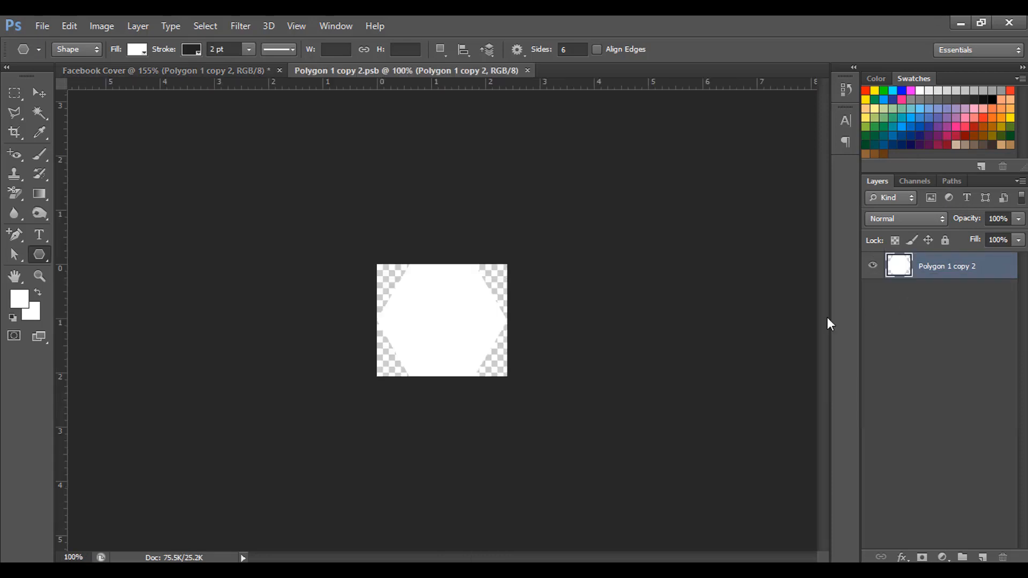
pyautogui.scroll(2, 526, 324)
pyautogui.scroll(-2, 486, 328)
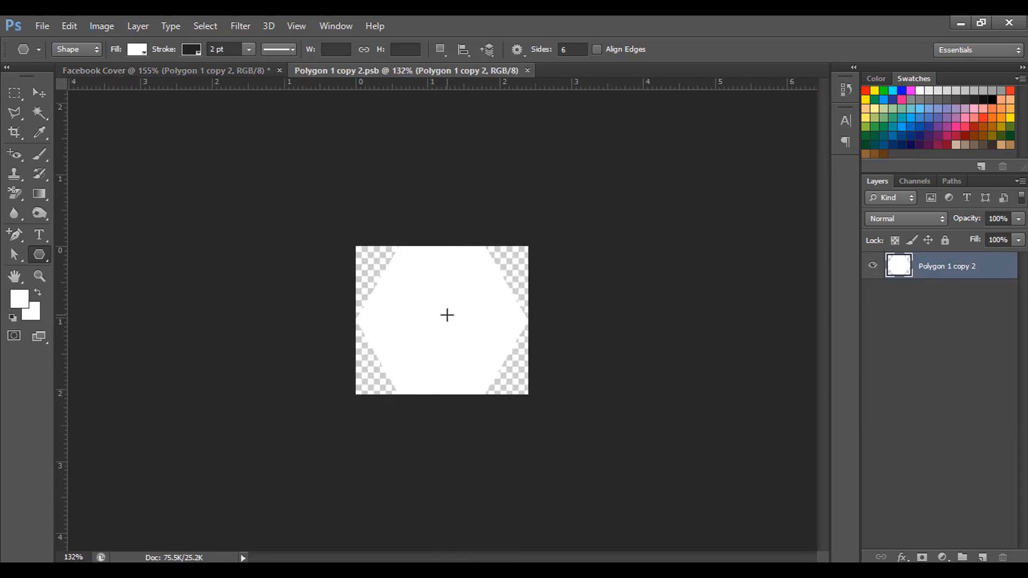
pyautogui.click(43, 25)
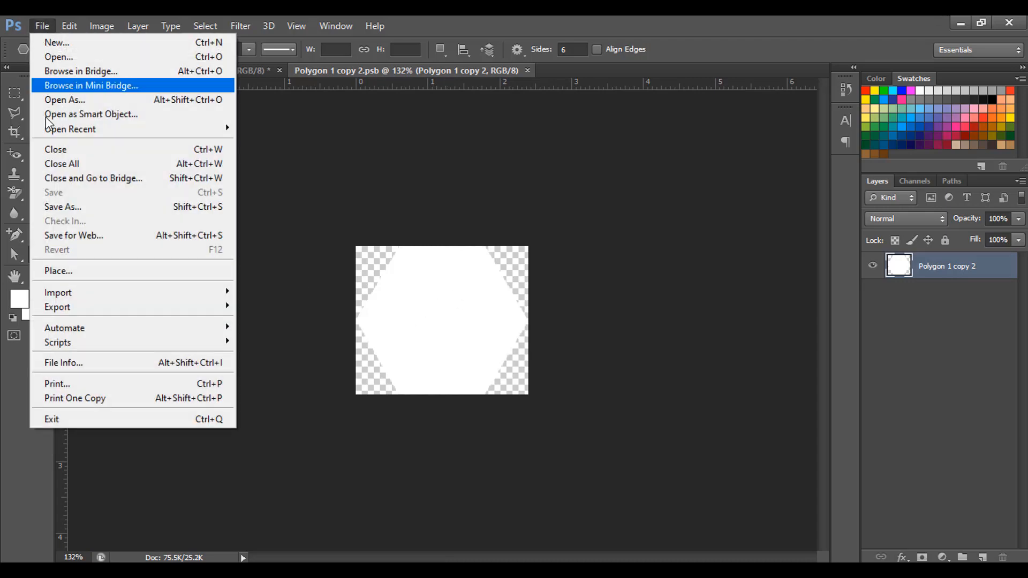
pyautogui.click(83, 273)
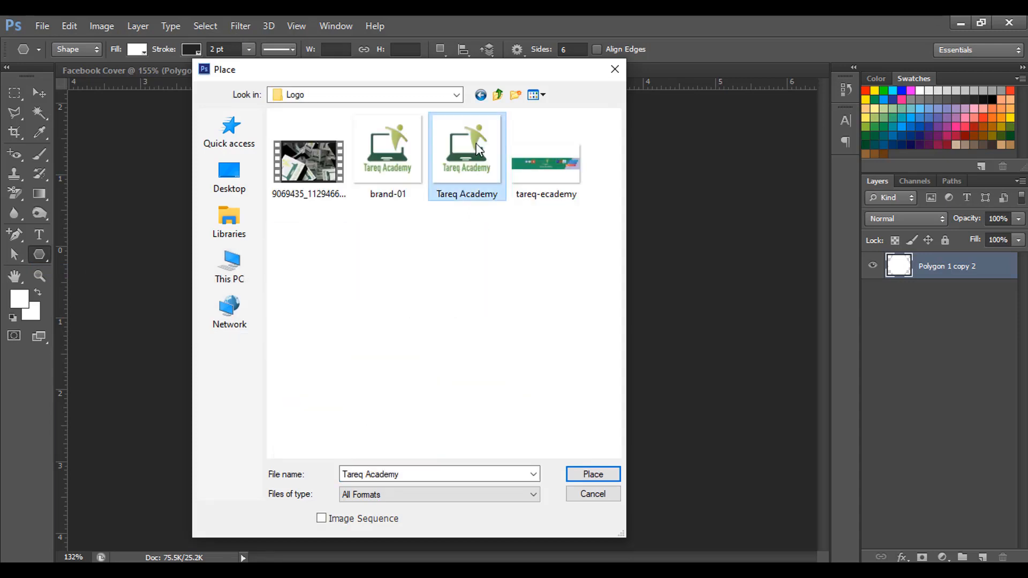
pyautogui.click(602, 475)
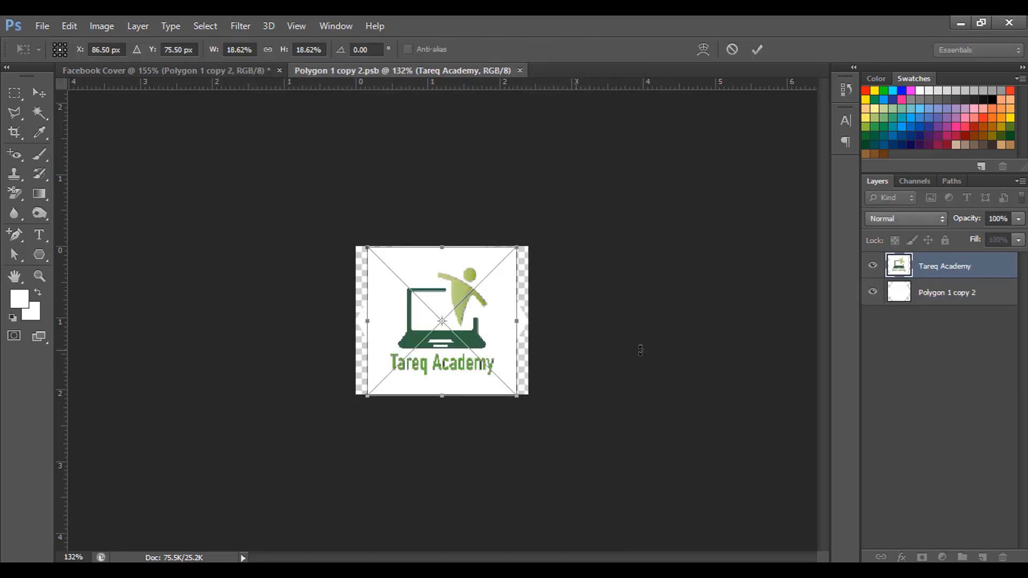
pyautogui.press('Return')
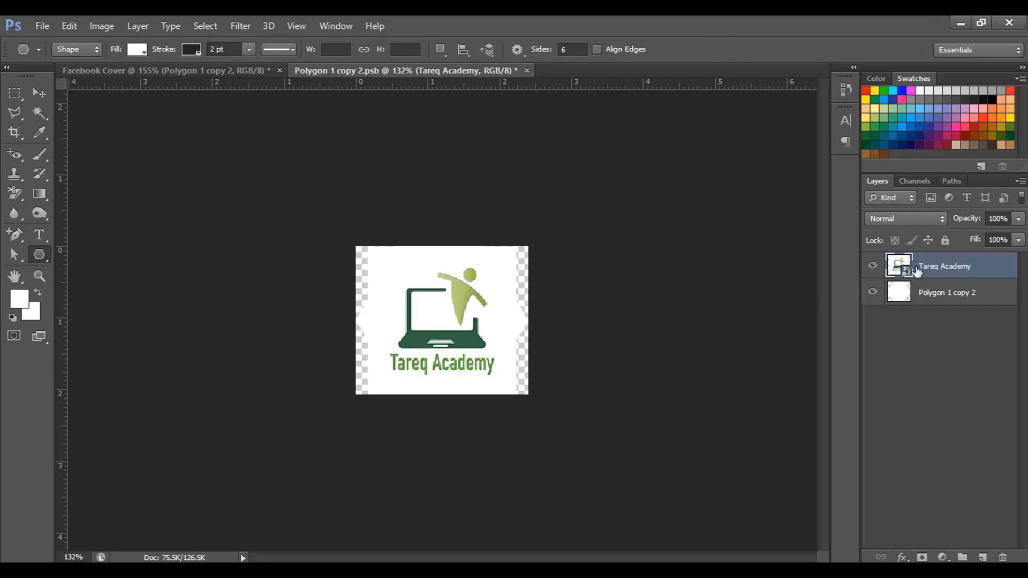
# Clip the placed logo to the hexagon with a clipping mask, then save and close the smart object's contents.
pyautogui.rightClick(934, 273)
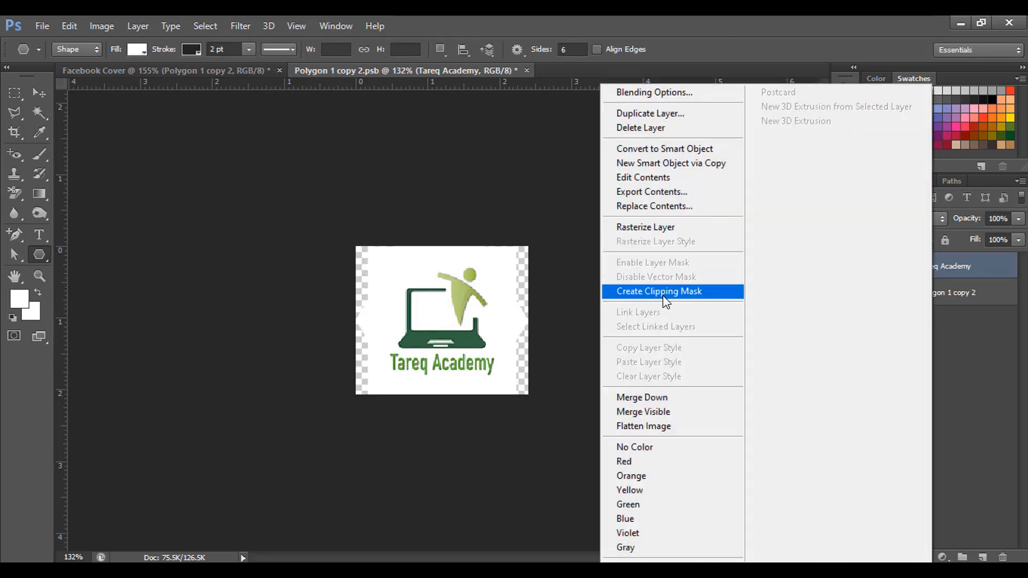
pyautogui.click(683, 300)
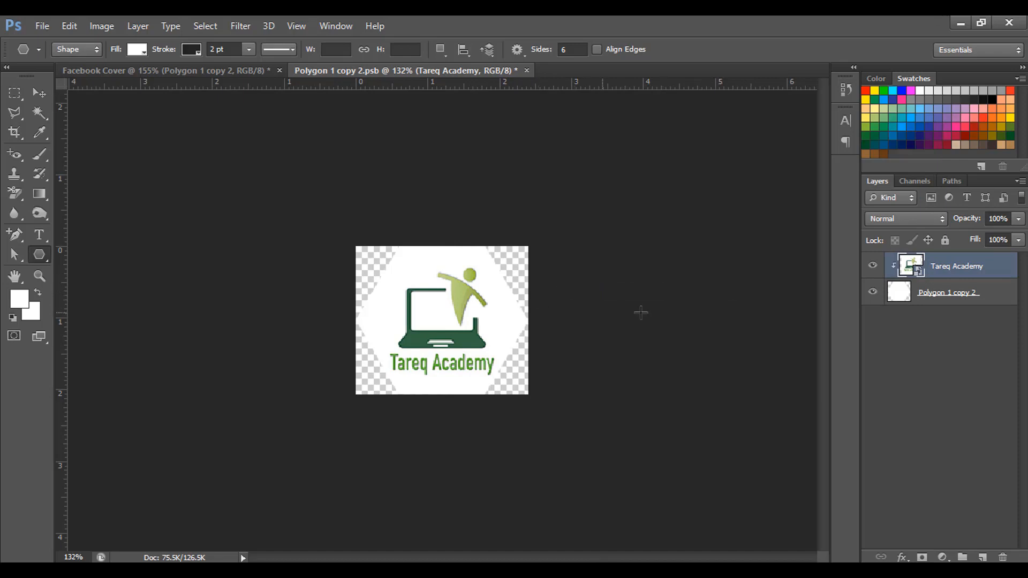
pyautogui.hotkey('ctrl', 's')
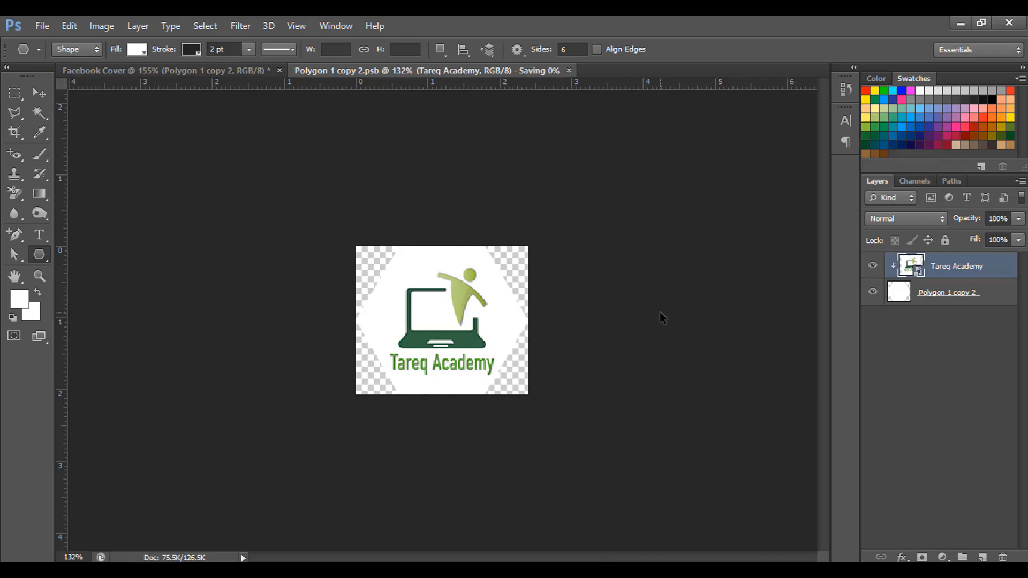
pyautogui.click(520, 71)
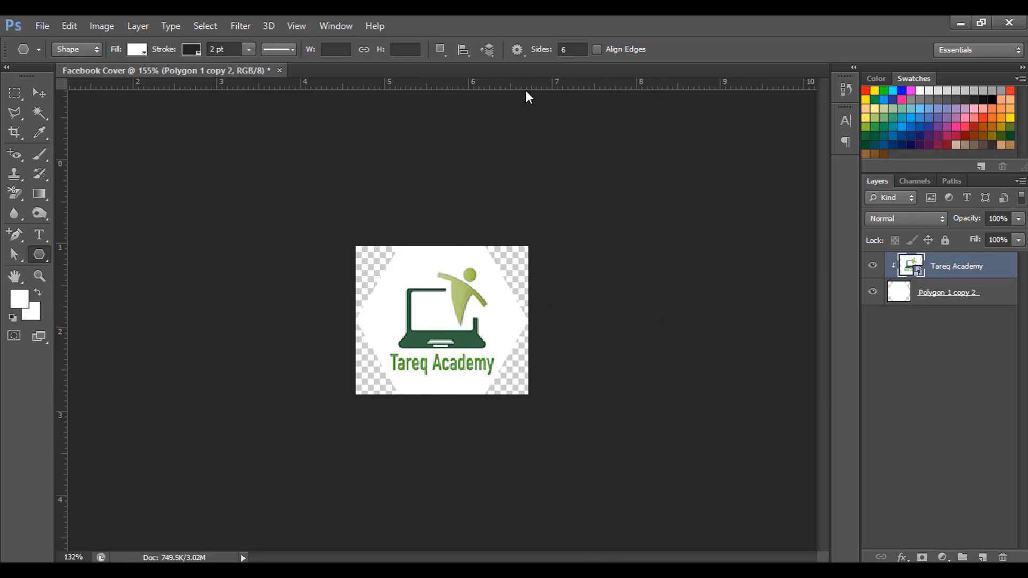
pyautogui.scroll(-1, 439, 323)
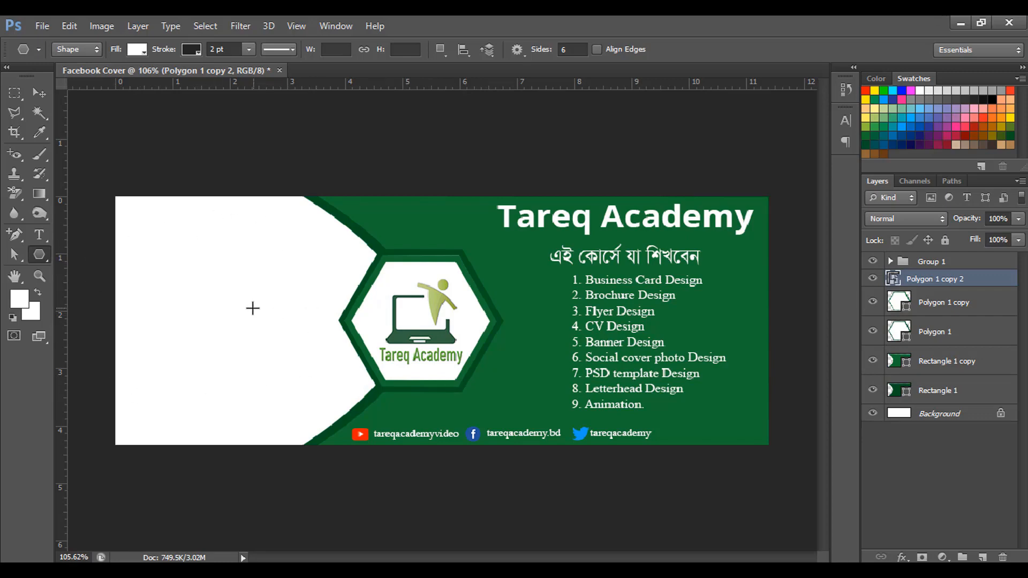
# Draw a white rectangle about 422 × 317 px over the left half of the cover.
pyautogui.rightClick(42, 251)
pyautogui.click(95, 252)
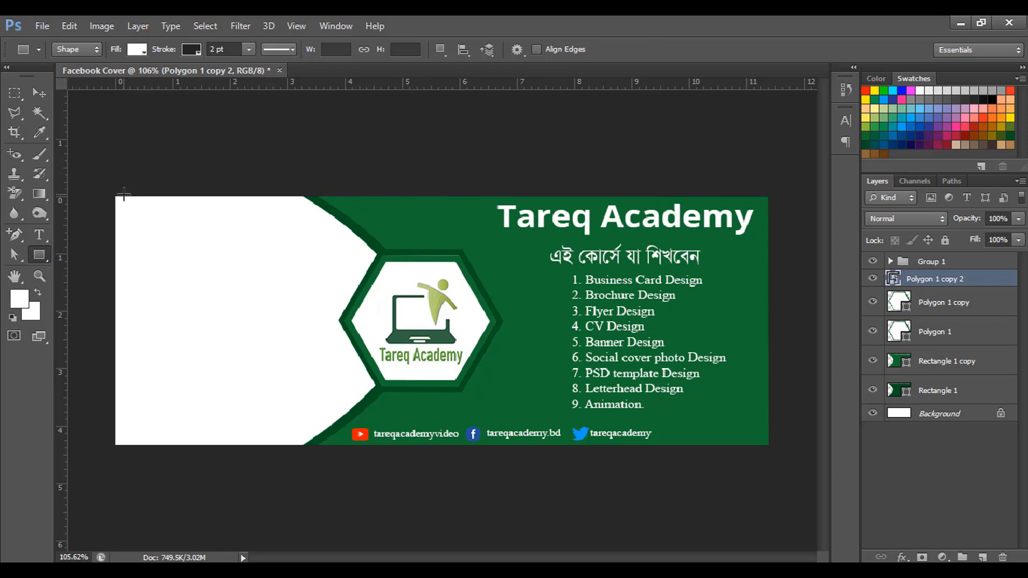
pyautogui.moveTo(113, 194); pyautogui.dragTo(449, 447)
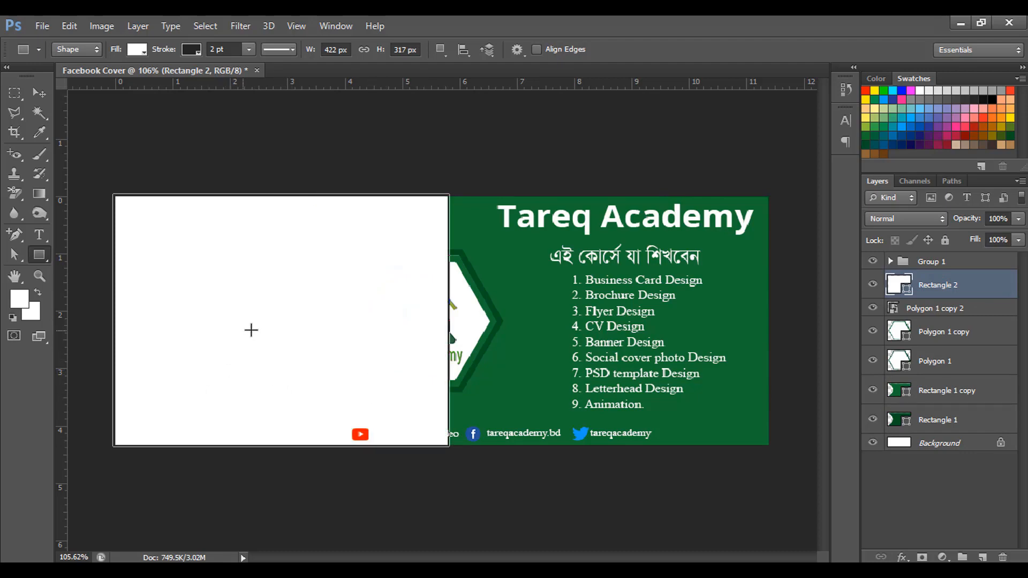
# Resize the white rectangle to 419 × 312 px along the cover's edges and move its layer directly above the Background.
pyautogui.hotkey('ctrl', 't')
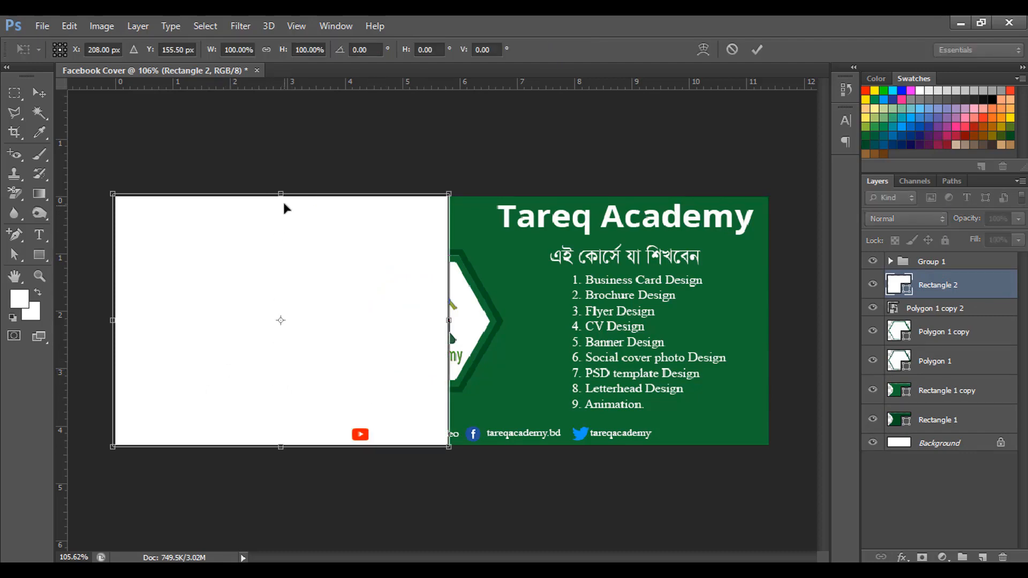
pyautogui.moveTo(280, 193); pyautogui.dragTo(281, 197)
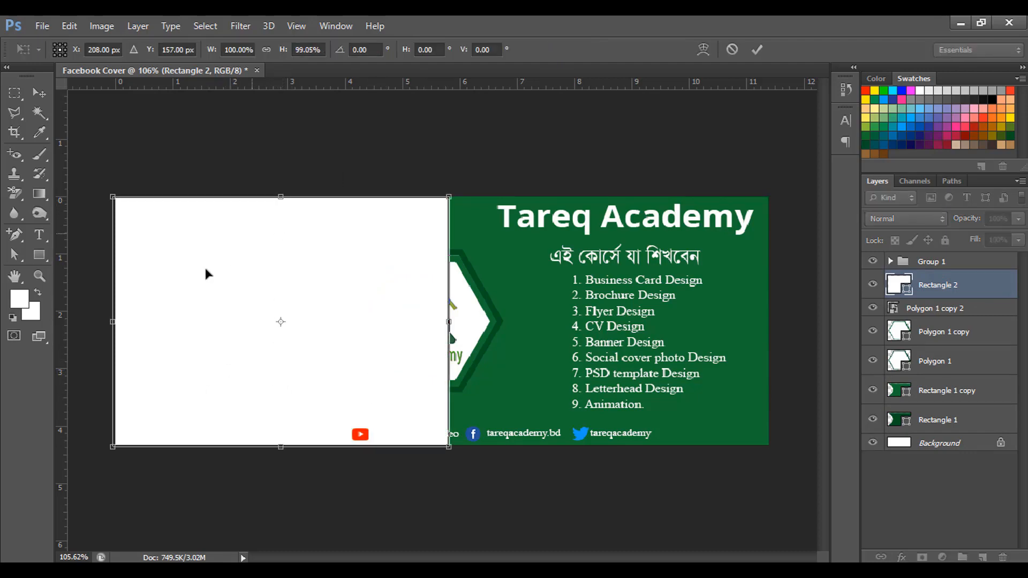
pyautogui.moveTo(117, 319); pyautogui.dragTo(119, 319)
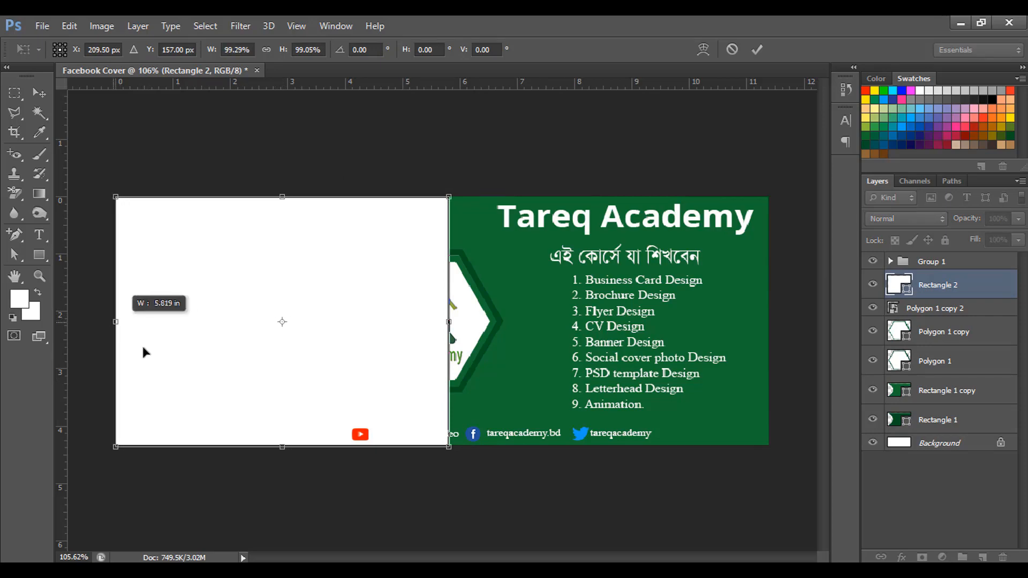
pyautogui.moveTo(282, 442); pyautogui.dragTo(282, 441)
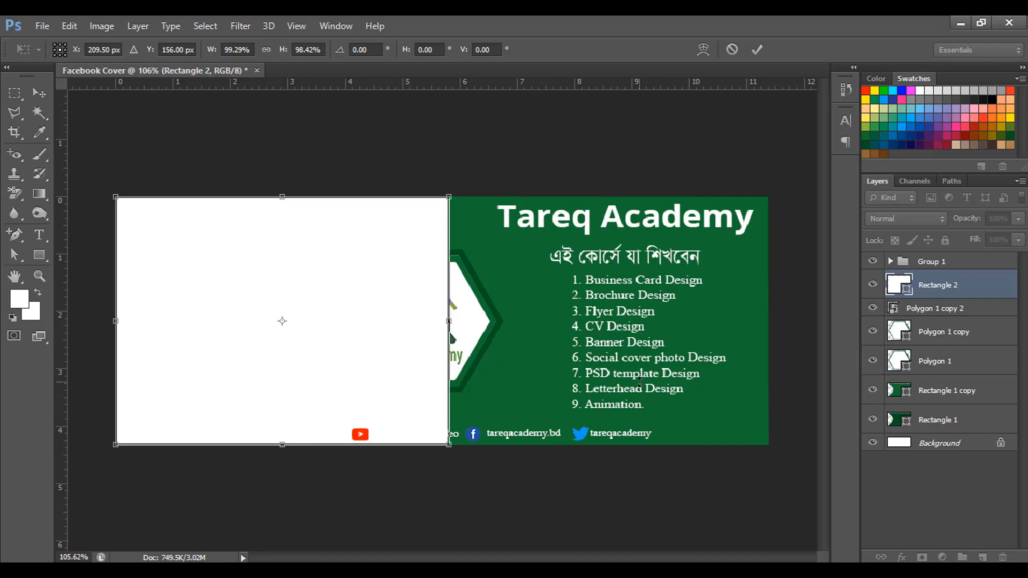
pyautogui.press('Return')
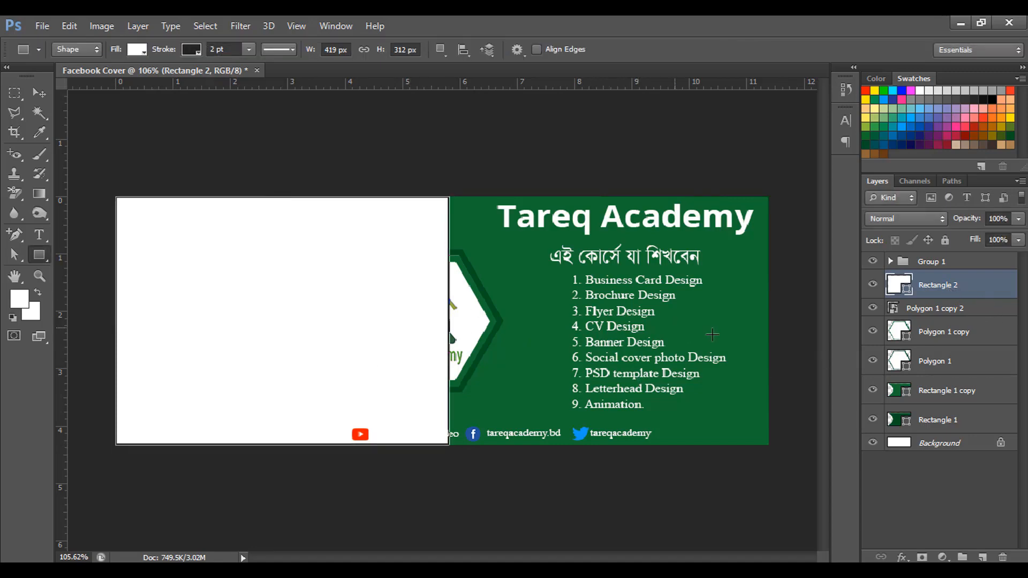
pyautogui.moveTo(955, 293); pyautogui.dragTo(952, 432)
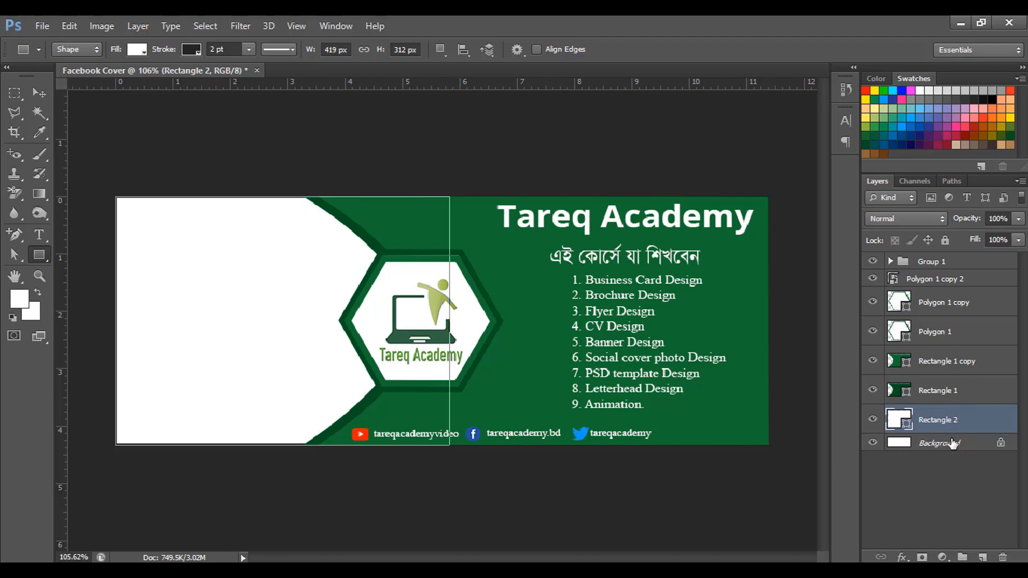
# Rasterize the white Rectangle 2 layer and convert it to a smart object.
pyautogui.rightClick(919, 424)
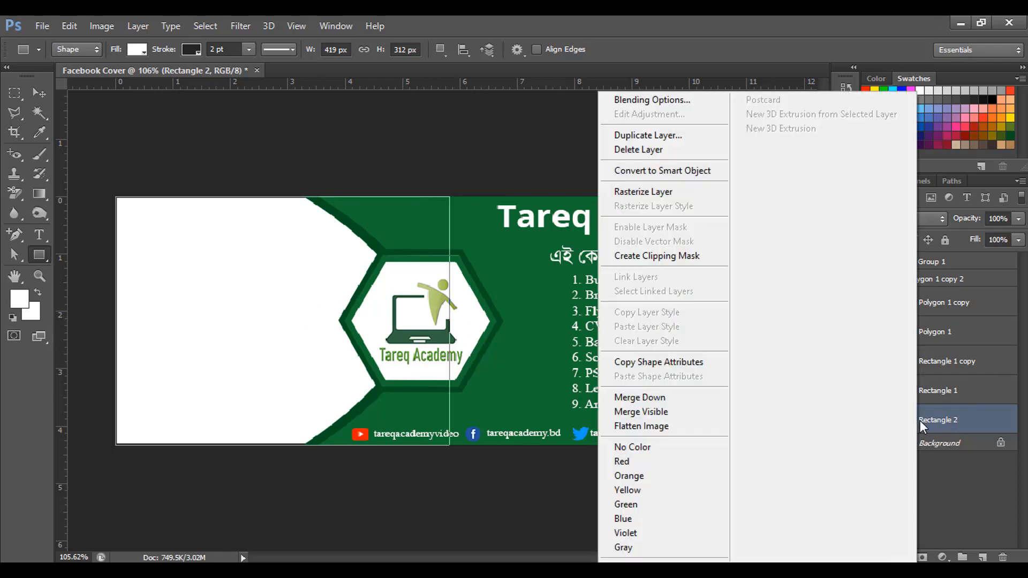
pyautogui.click(657, 194)
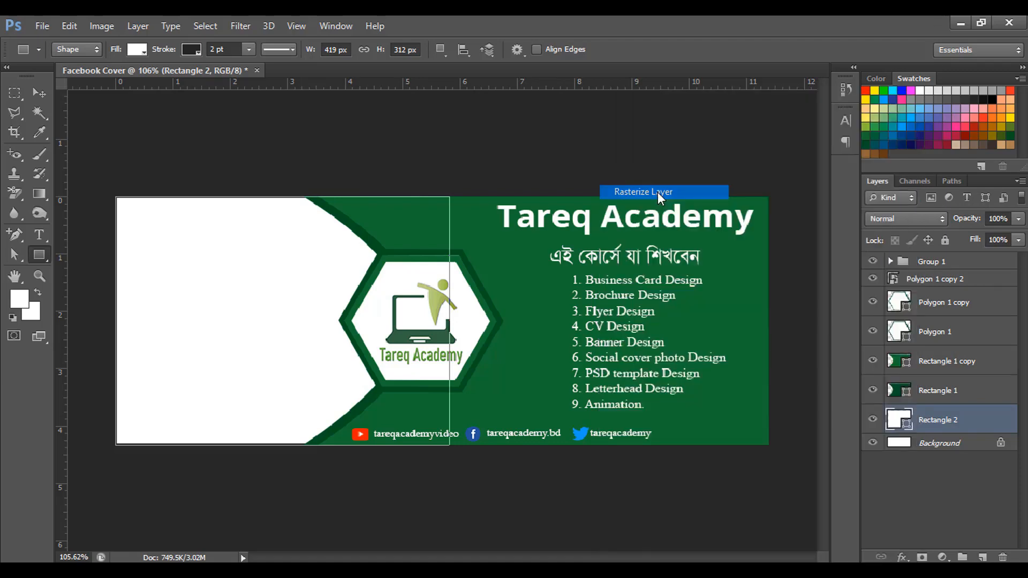
pyautogui.rightClick(942, 417)
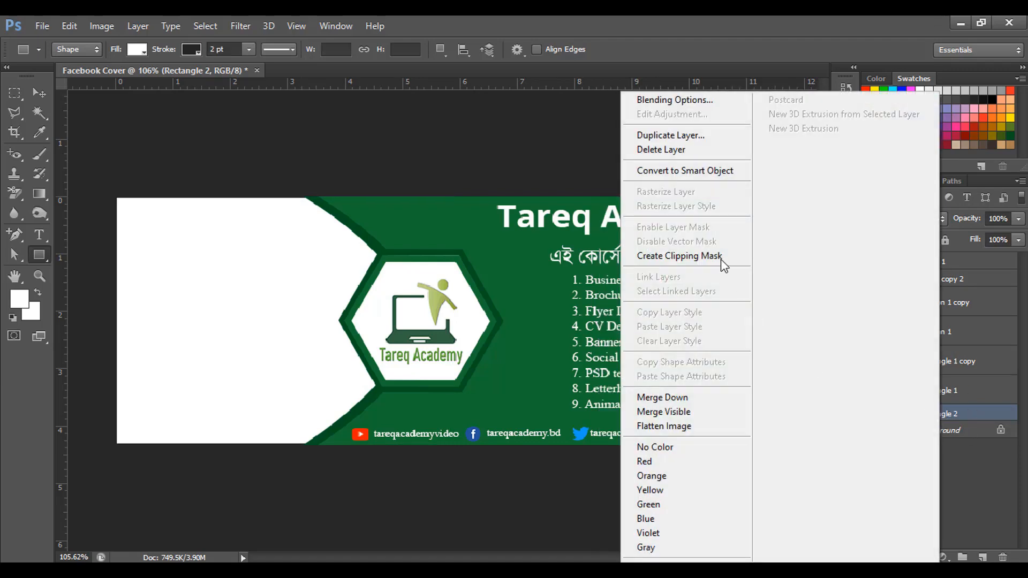
pyautogui.click(692, 171)
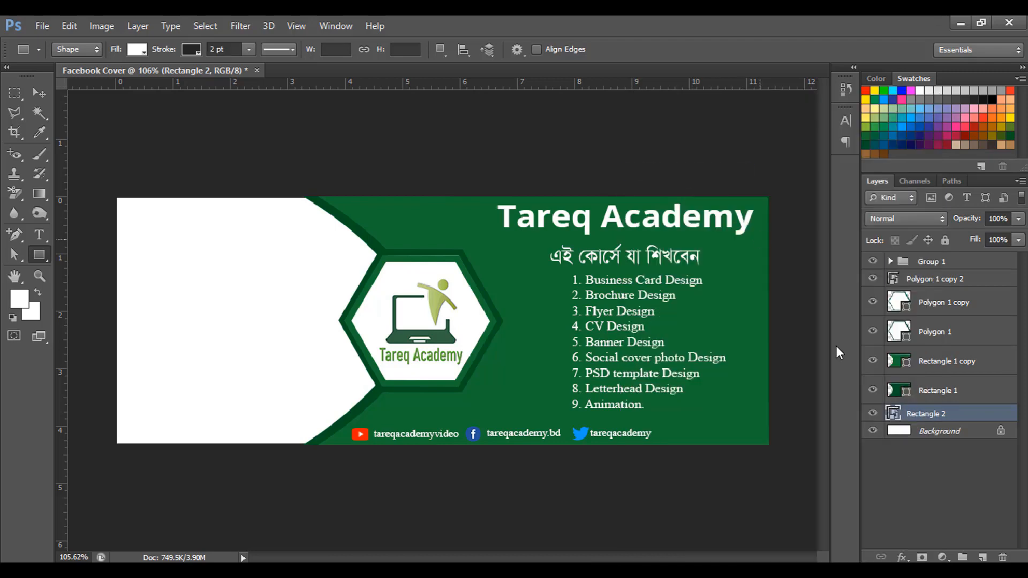
# Open the Rectangle 2 smart object's contents and place the laptop photo from the Desktop in it.
pyautogui.doubleClick(894, 415)
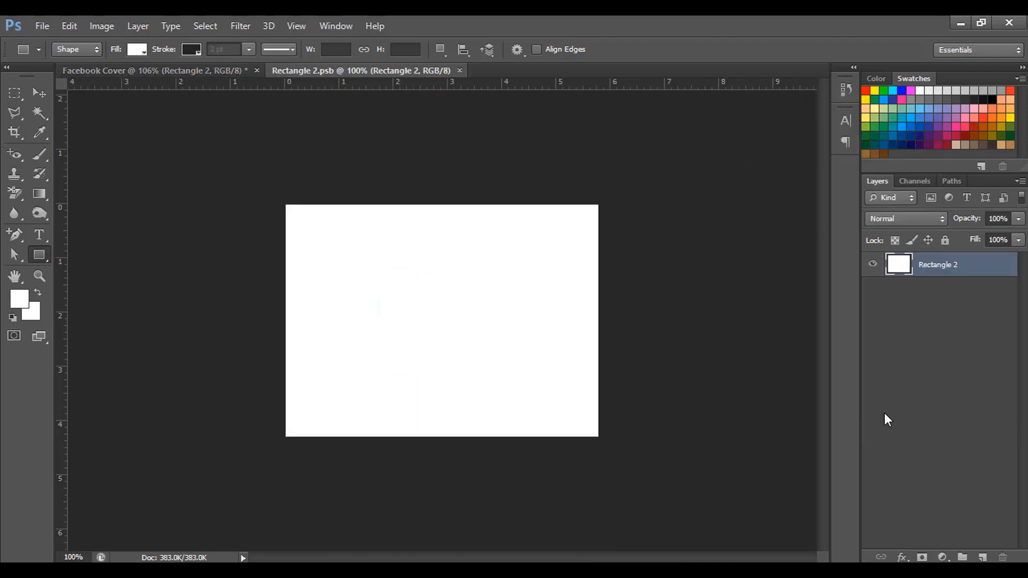
pyautogui.click(43, 27)
pyautogui.click(106, 270)
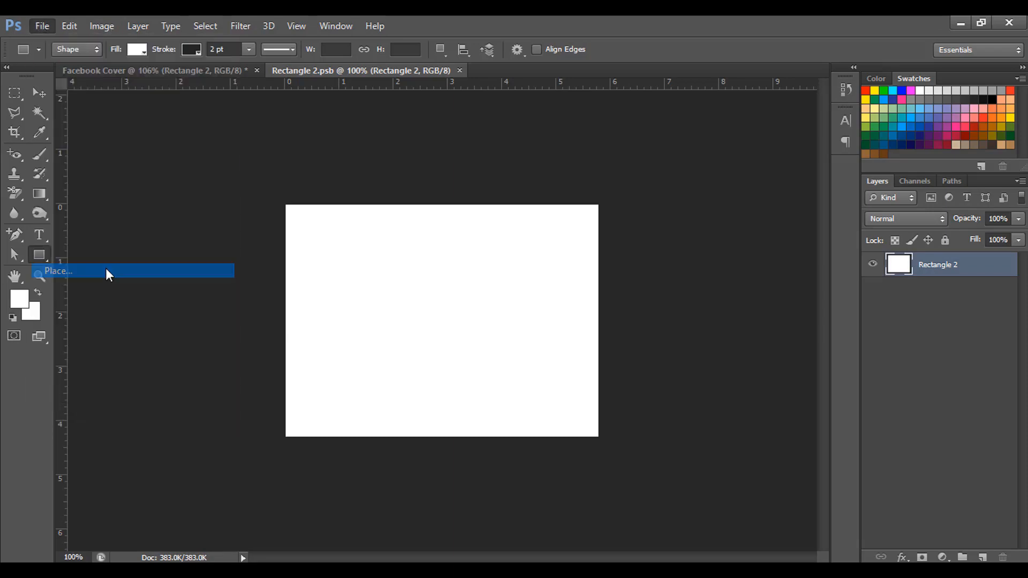
pyautogui.moveTo(615, 193); pyautogui.dragTo(620, 404)
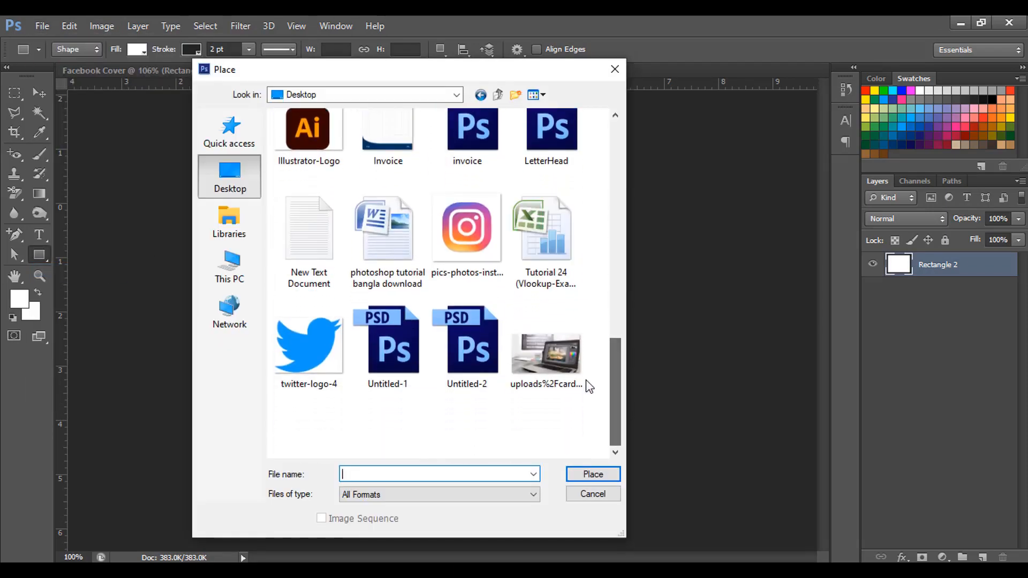
pyautogui.click(579, 359)
pyautogui.click(613, 474)
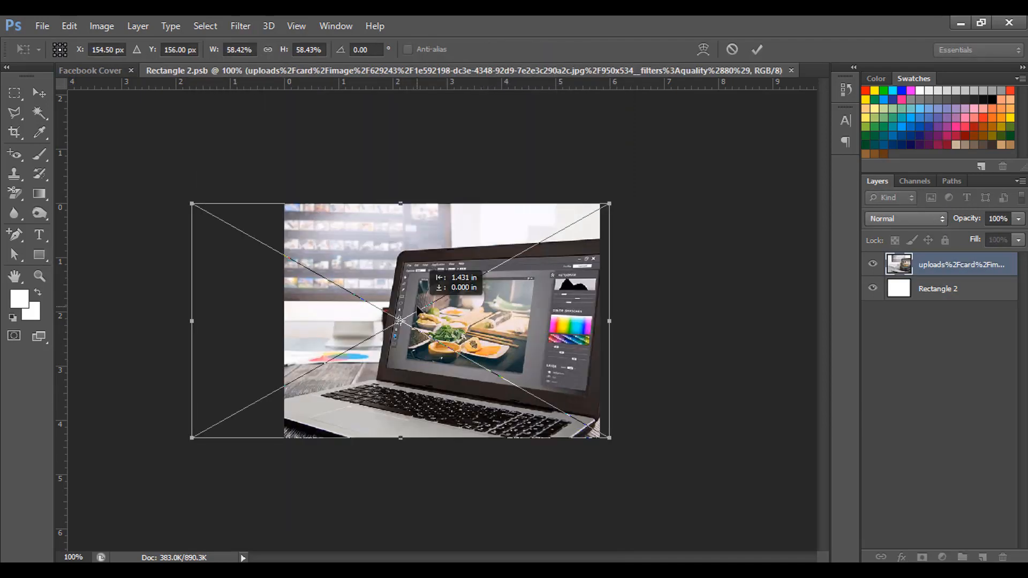
# Shift the placed laptop photo left so the laptop sits within the canvas, then save and close the smart object's contents.
pyautogui.moveTo(418, 308); pyautogui.dragTo(413, 307)
pyautogui.press('Return')
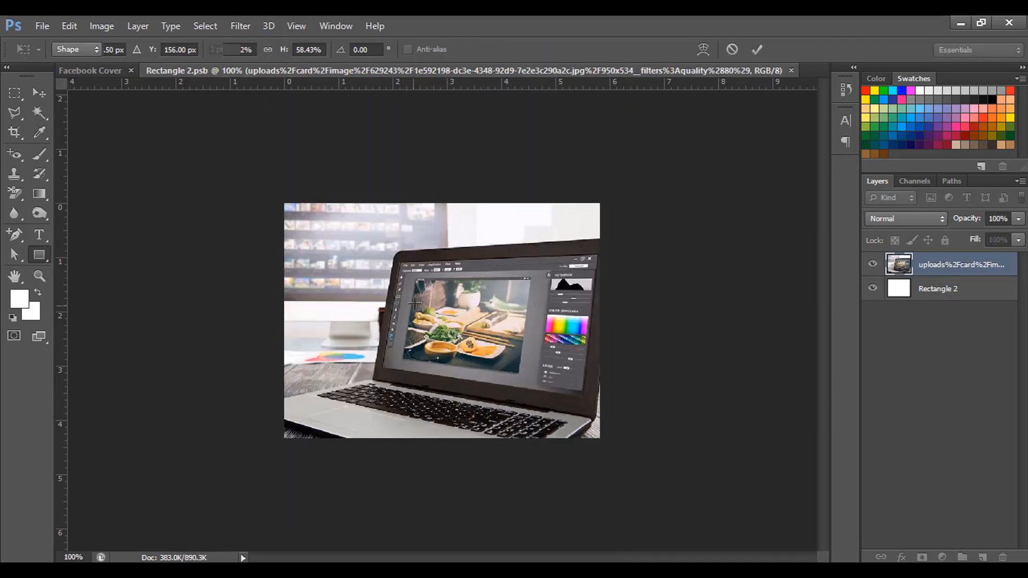
pyautogui.hotkey('ctrl', 's')
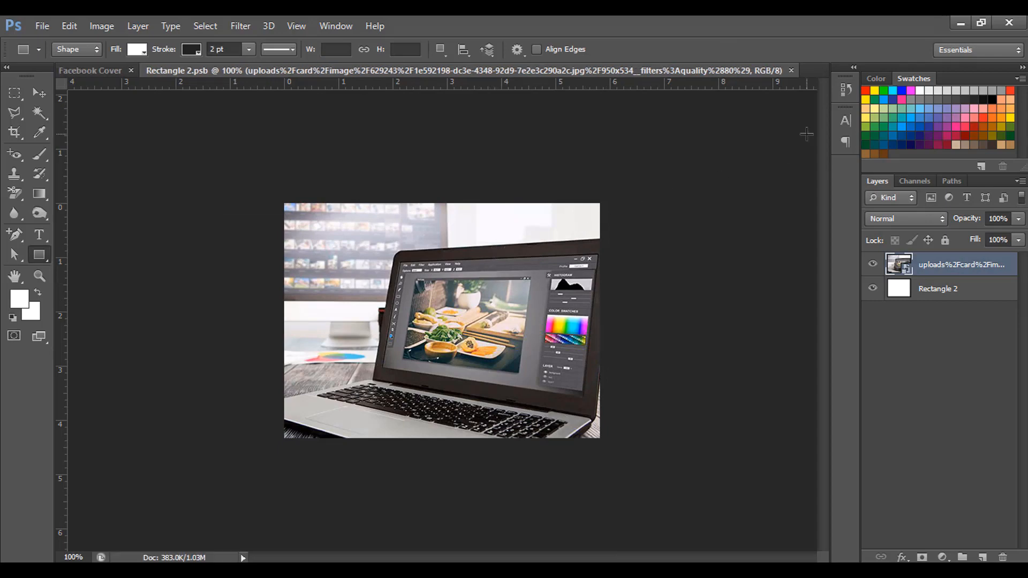
pyautogui.click(791, 71)
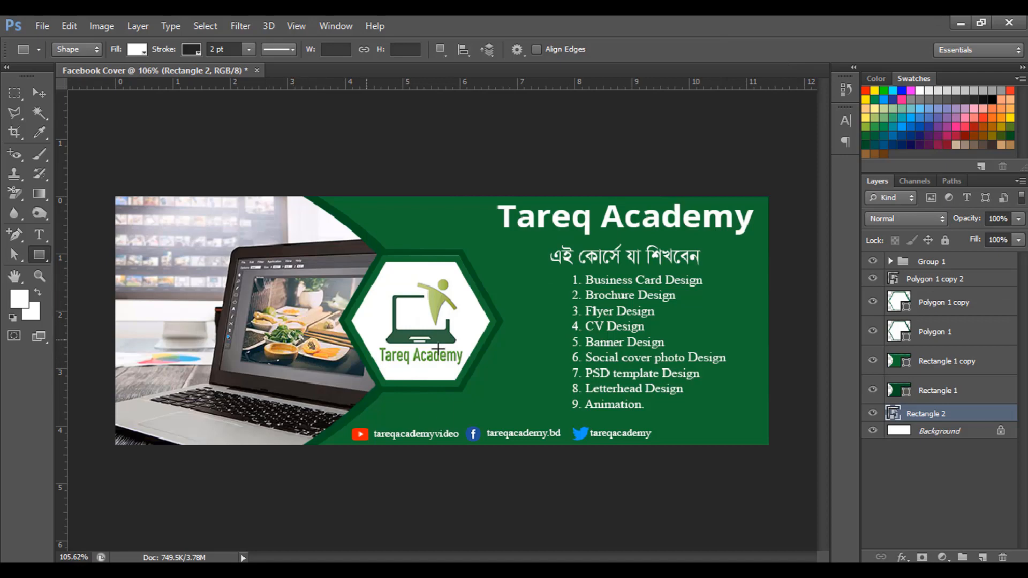
pyautogui.scroll(-2, 486, 410)
pyautogui.scroll(2, 486, 409)
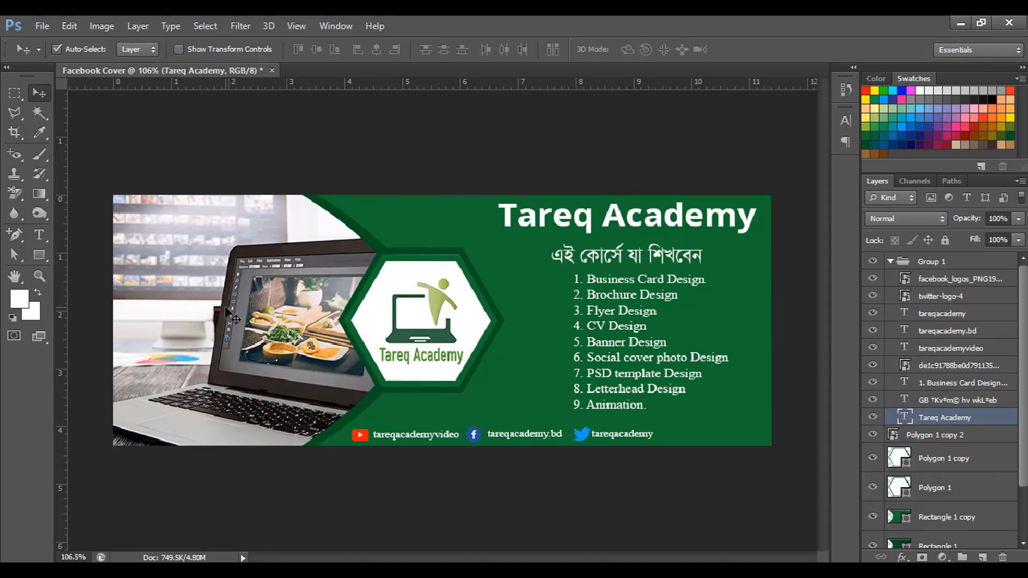
pyautogui.scroll(-2, 651, 399)
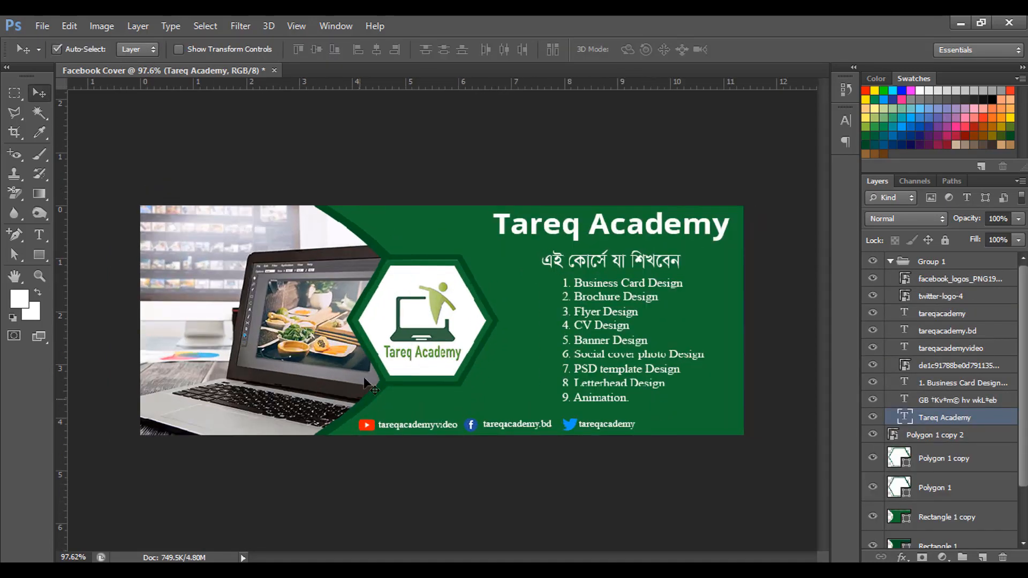